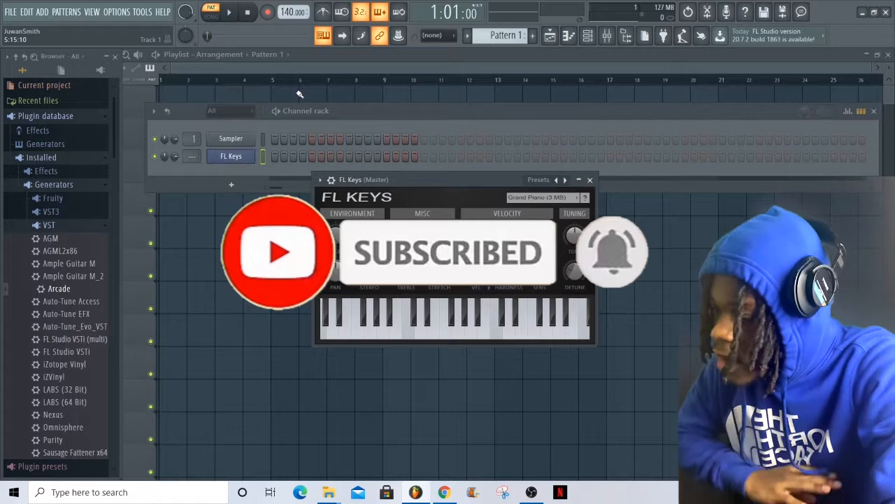
- Open the piano roll for FL Keys and check the root note and scale choices in its scale highlighting options
{"action": "left_click", "coordinate": [569, 36]}
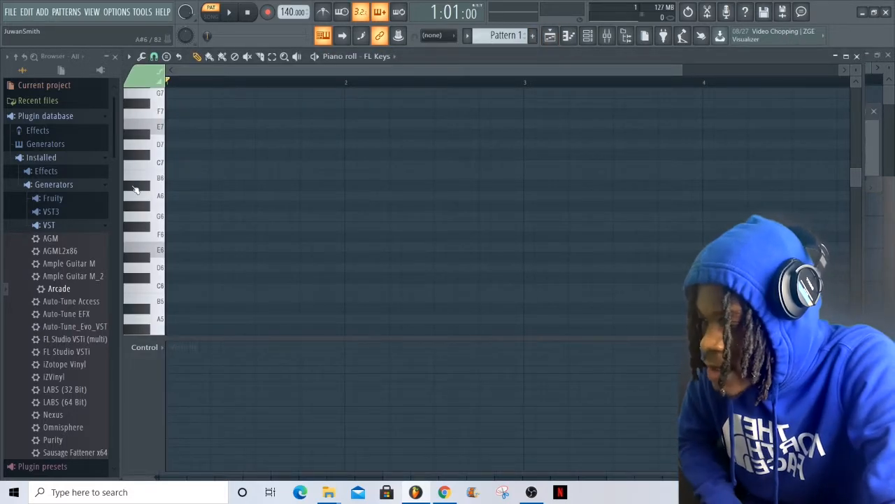
{"action": "scroll", "coordinate": [138, 191], "scroll_direction": "down", "scroll_amount": 4}
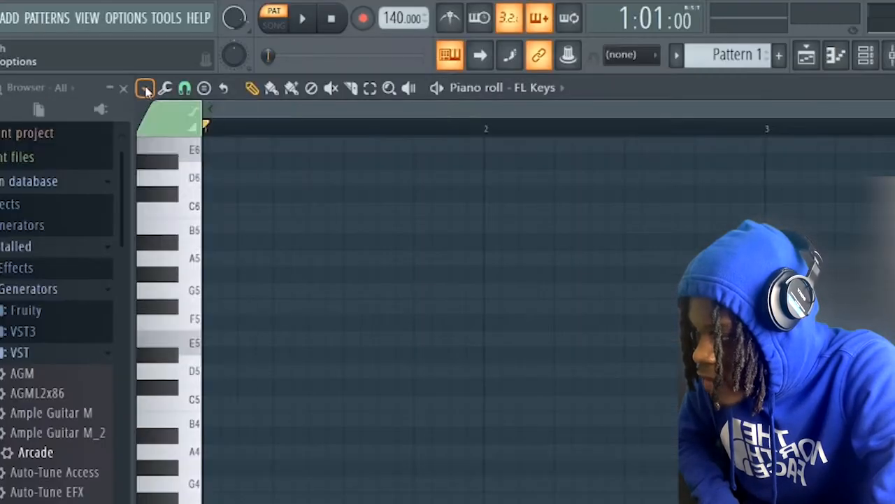
{"action": "left_click", "coordinate": [130, 57]}
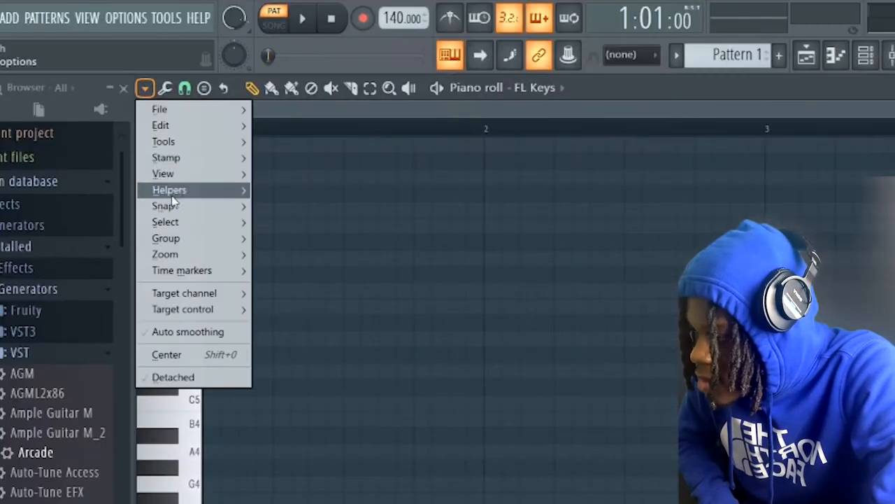
{"action": "mouse_move", "coordinate": [205, 196]}
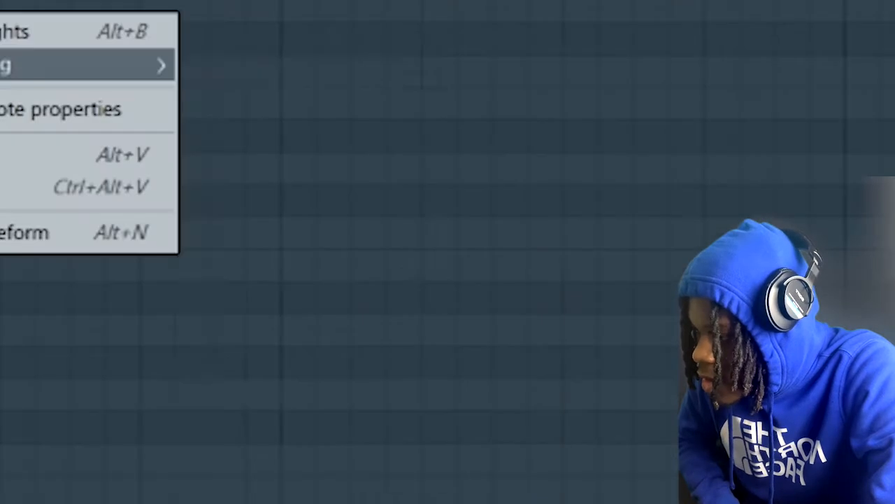
{"action": "mouse_move", "coordinate": [424, 207]}
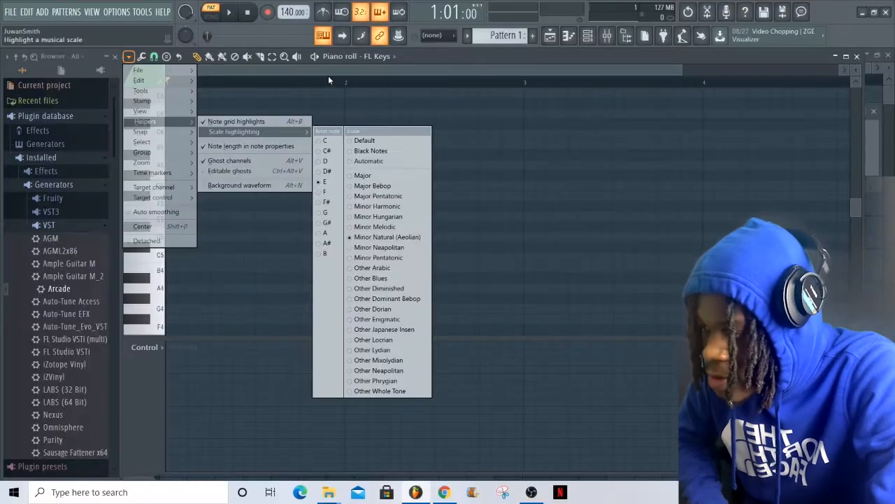
{"action": "left_click", "coordinate": [330, 81]}
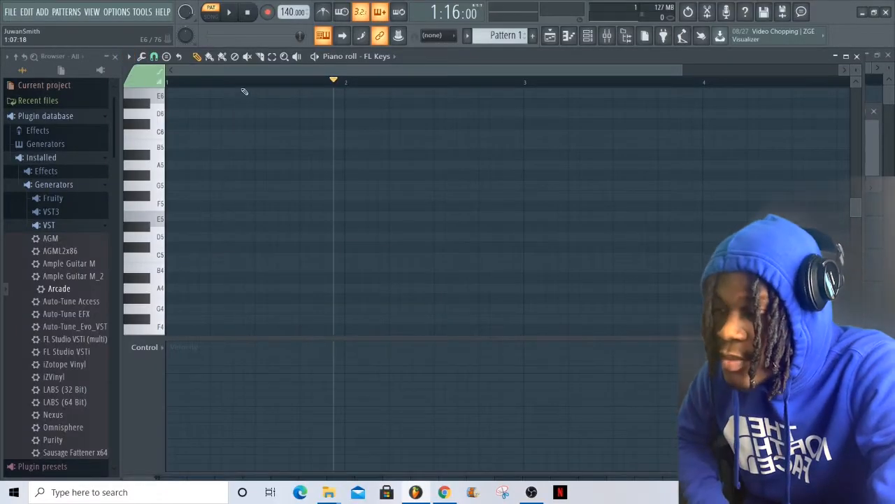
{"action": "left_click_drag", "start_coordinate": [245, 81], "coordinate": [112, 90]}
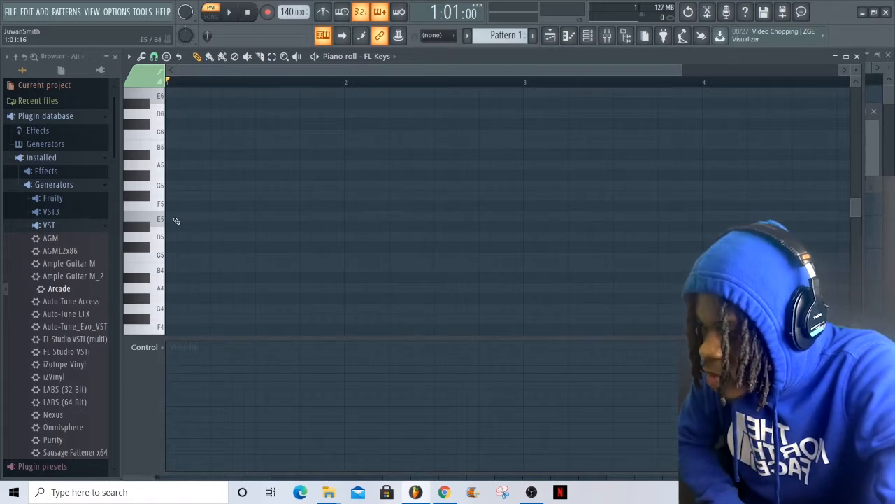
- Draw a one-bar chord of E5, G5 and B5 in bar 1 and play it back at 106 BPM
{"action": "left_click_drag", "start_coordinate": [176, 221], "coordinate": [346, 216]}
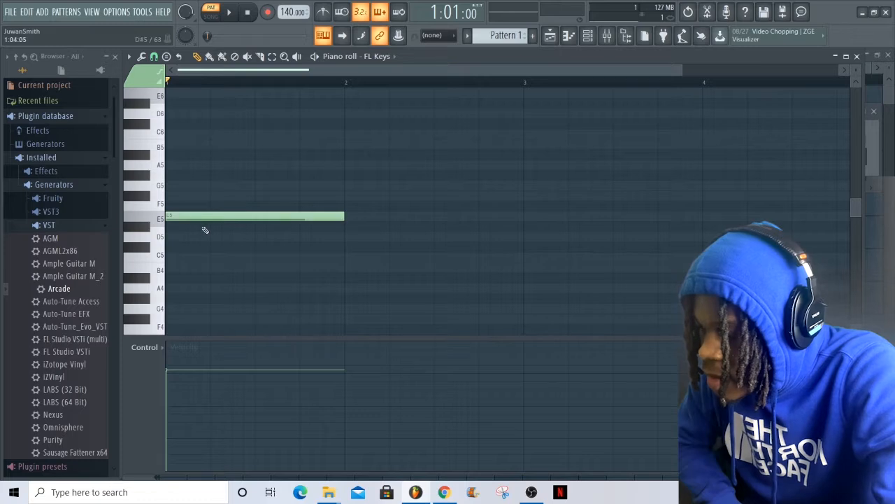
{"action": "left_click", "coordinate": [175, 186]}
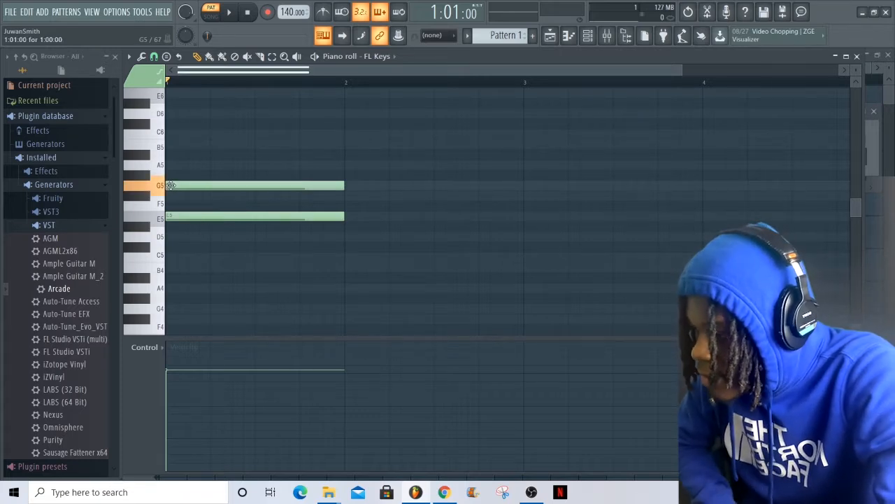
{"action": "left_click", "coordinate": [180, 146]}
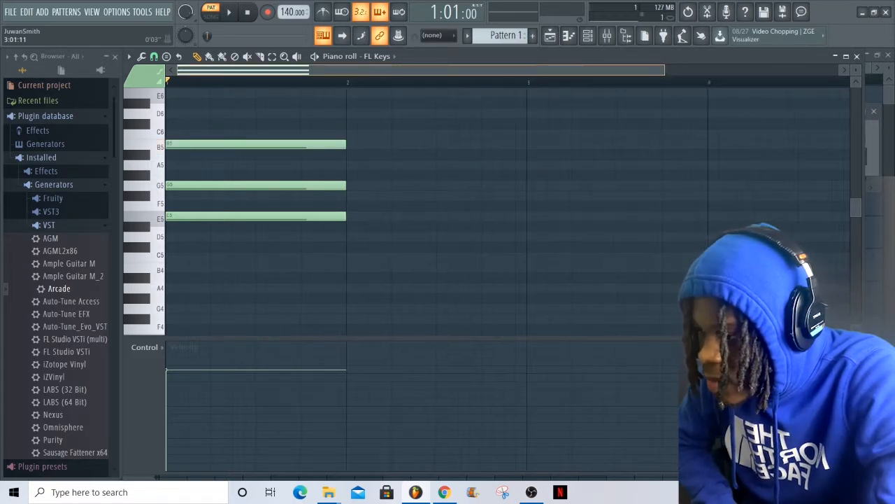
{"action": "scroll", "coordinate": [439, 135], "scroll_direction": "up", "scroll_amount": 2}
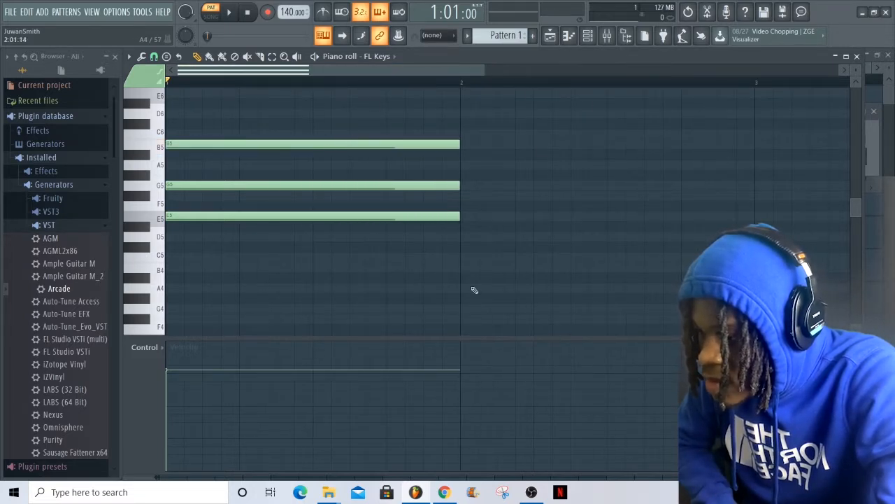
{"action": "left_click", "coordinate": [416, 278]}
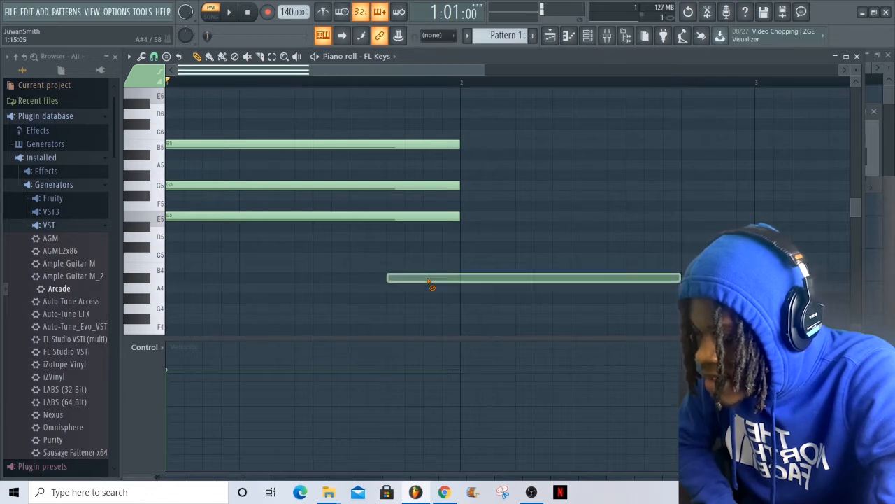
{"action": "right_click", "coordinate": [427, 278]}
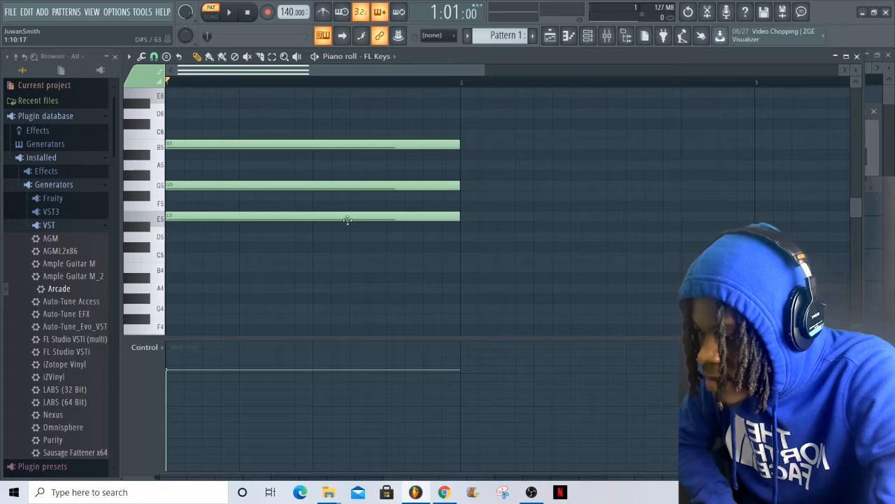
{"action": "left_click", "coordinate": [233, 10]}
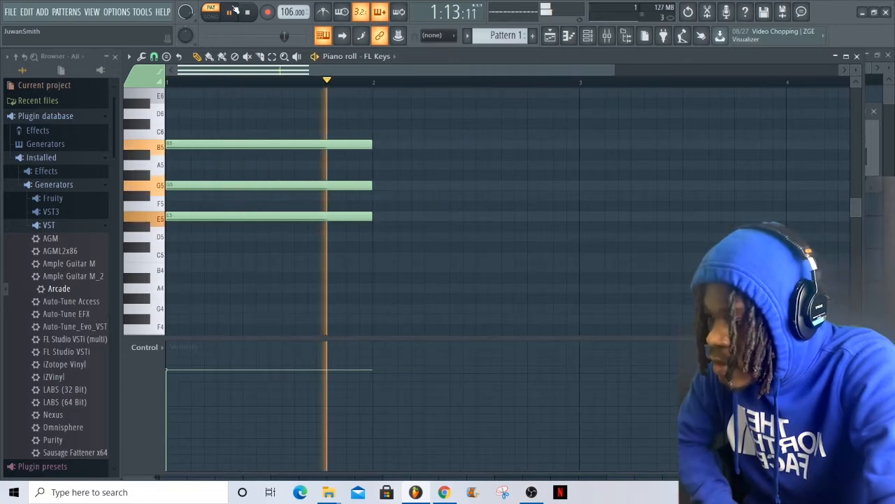
{"action": "left_click", "coordinate": [230, 11]}
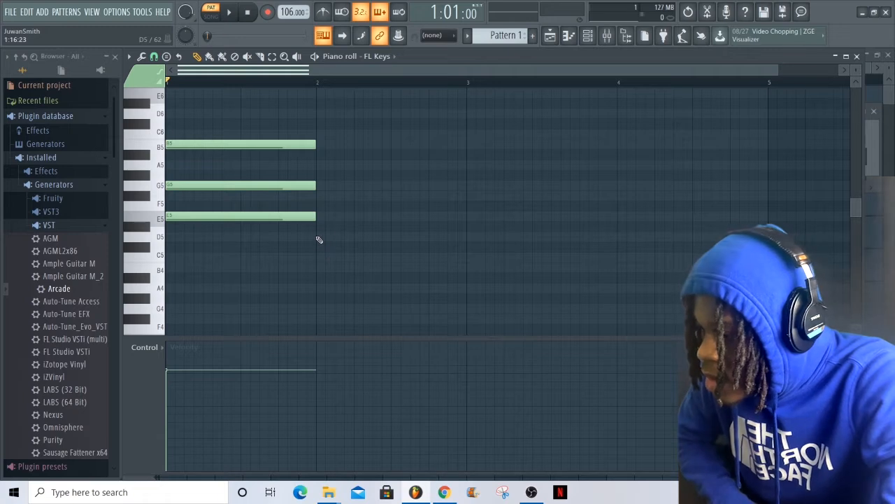
- Draw a one-bar chord of D5, F#5 and A5 in bar 2 and play the pattern back
{"action": "left_click", "coordinate": [316, 237]}
{"action": "left_click", "coordinate": [318, 196]}
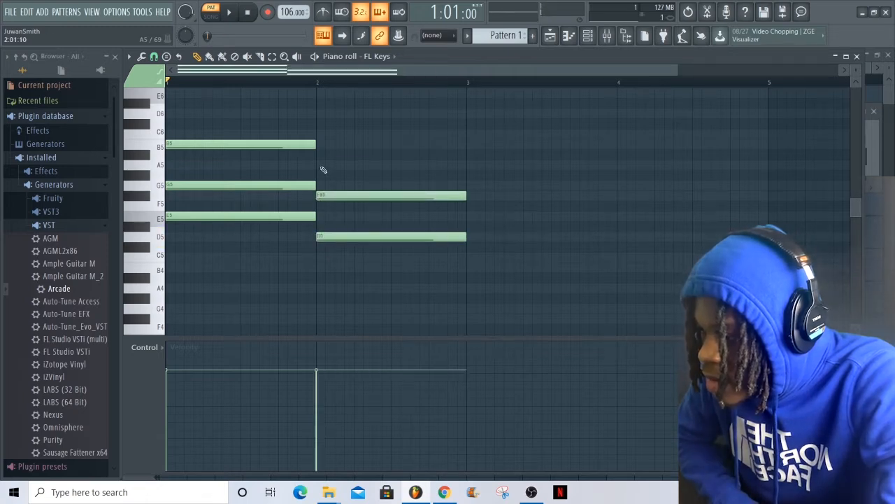
{"action": "left_click", "coordinate": [319, 166]}
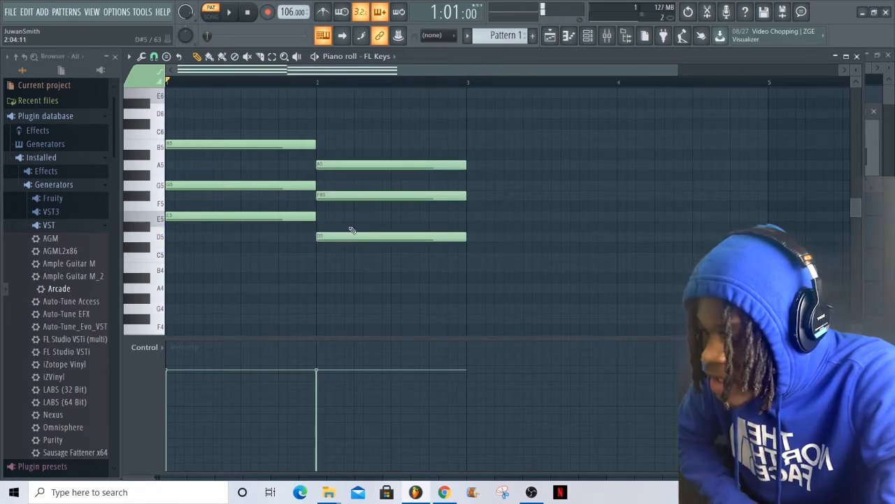
{"action": "left_click", "coordinate": [231, 19]}
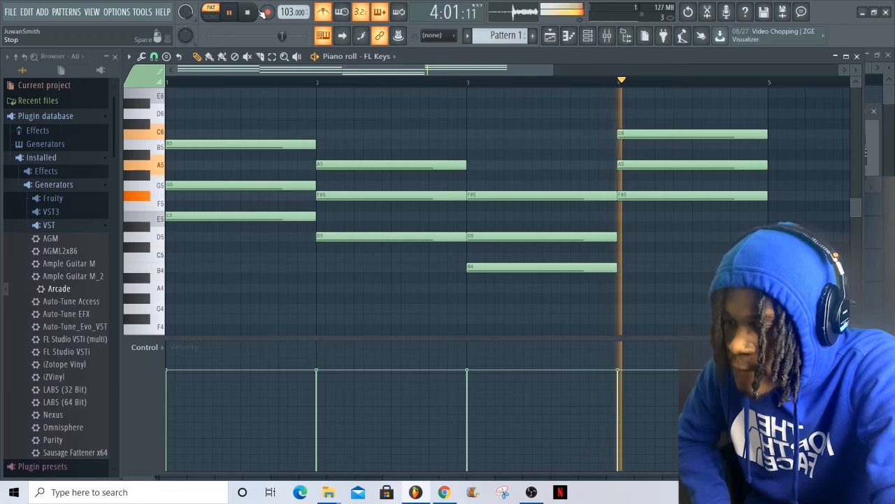
{"action": "key", "text": "space"}
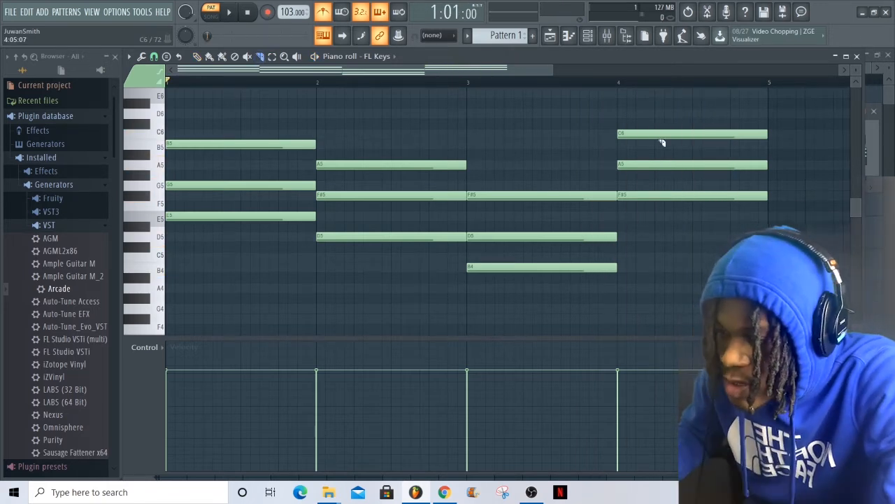
- Slice the bar 4 chord at its midpoint and move the second-half notes down to E5, G5 and B5
{"action": "left_click_drag", "start_coordinate": [698, 208], "coordinate": [701, 209]}
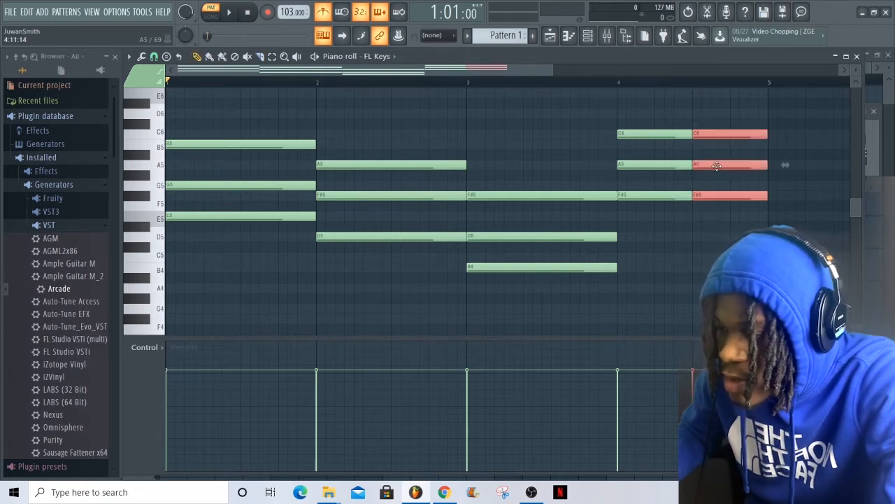
{"action": "left_click_drag", "start_coordinate": [717, 167], "coordinate": [717, 186]}
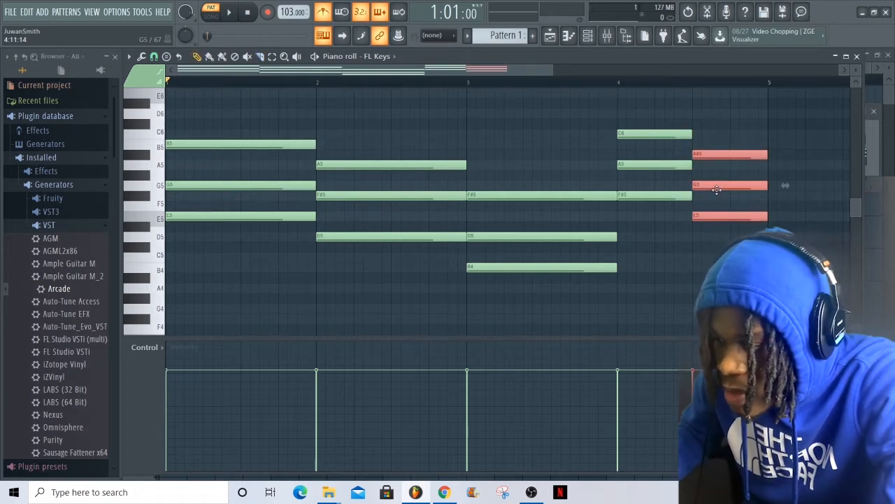
{"action": "left_click", "coordinate": [682, 81]}
{"action": "left_click", "coordinate": [708, 126]}
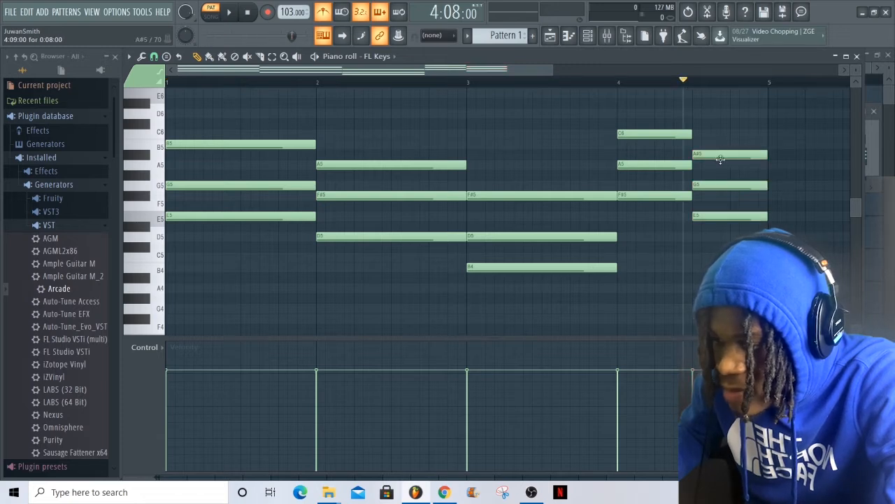
{"action": "left_click_drag", "start_coordinate": [721, 160], "coordinate": [721, 149]}
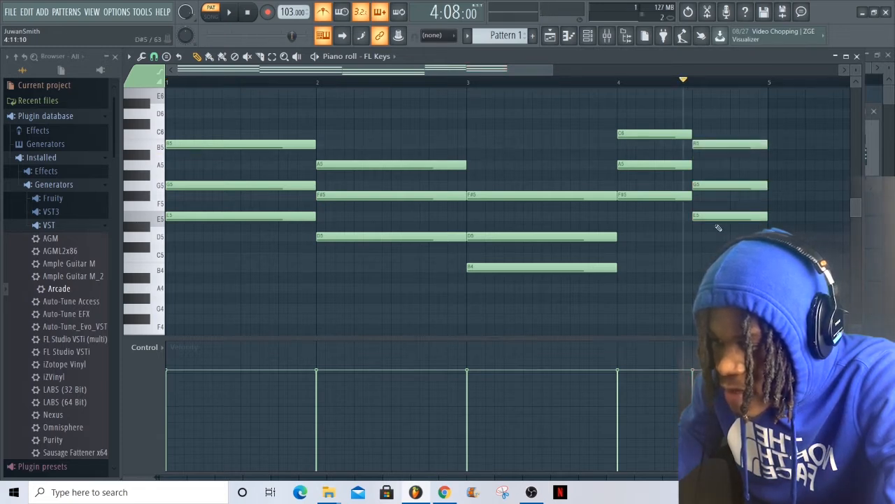
- Play the progression back from bar 4, stop it, and return the playhead to the start of bar 1
{"action": "left_click", "coordinate": [618, 81]}
{"action": "key", "text": "space"}
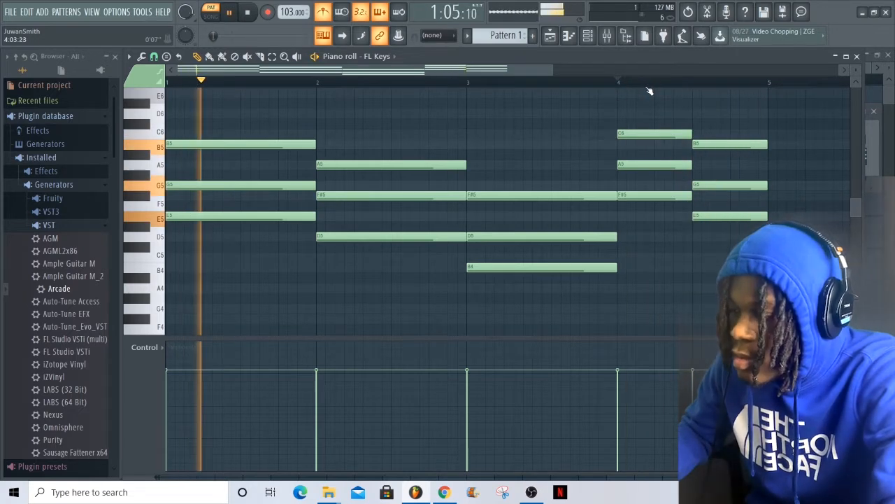
{"action": "key", "text": "space"}
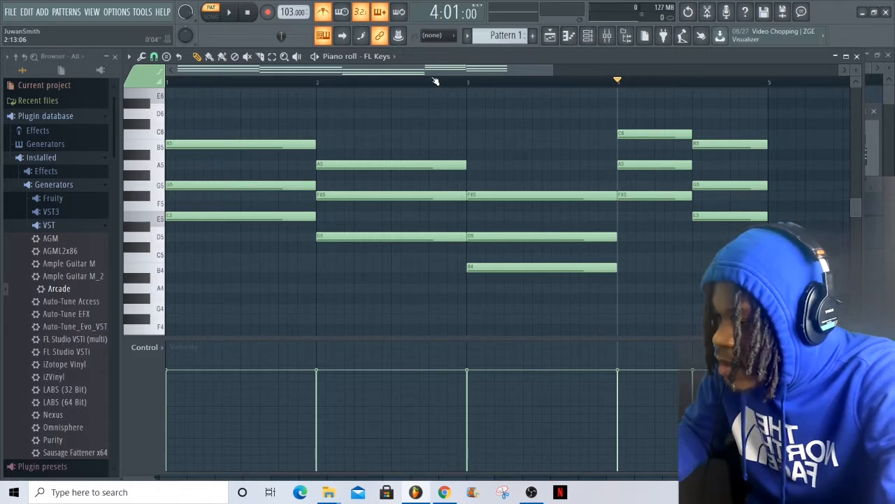
{"action": "scroll", "coordinate": [435, 82], "scroll_direction": "down", "scroll_amount": 2}
{"action": "scroll", "coordinate": [537, 230], "scroll_direction": "up", "scroll_amount": 1}
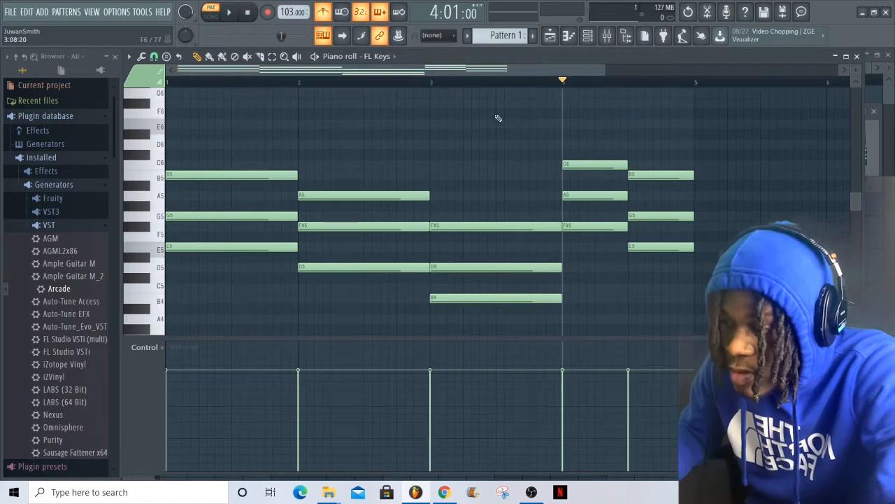
{"action": "mouse_move", "coordinate": [504, 84]}
{"action": "left_mouse_down"}
{"action": "mouse_move", "coordinate": [190, 98]}
{"action": "mouse_move", "coordinate": [168, 83]}
{"action": "left_mouse_up"}
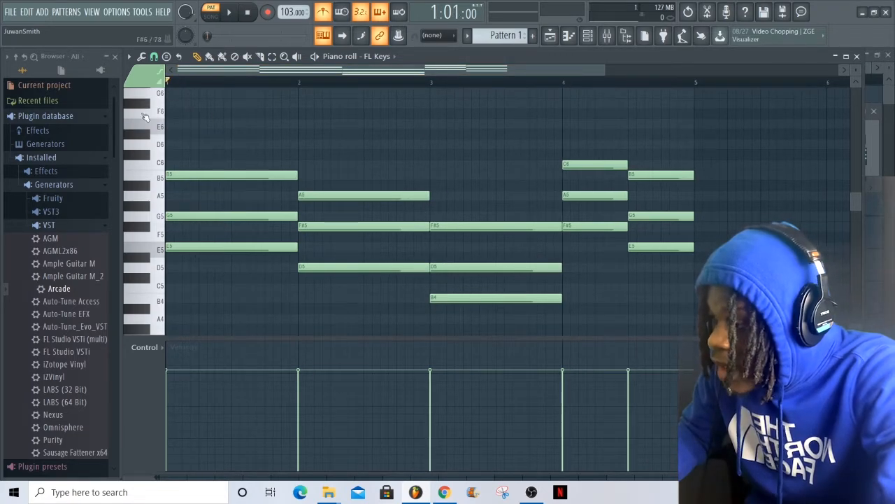
- Add a B4 note lasting the whole of bar 1 beneath the first chord and play it back
{"action": "scroll", "coordinate": [226, 224], "scroll_direction": "down", "scroll_amount": 3}
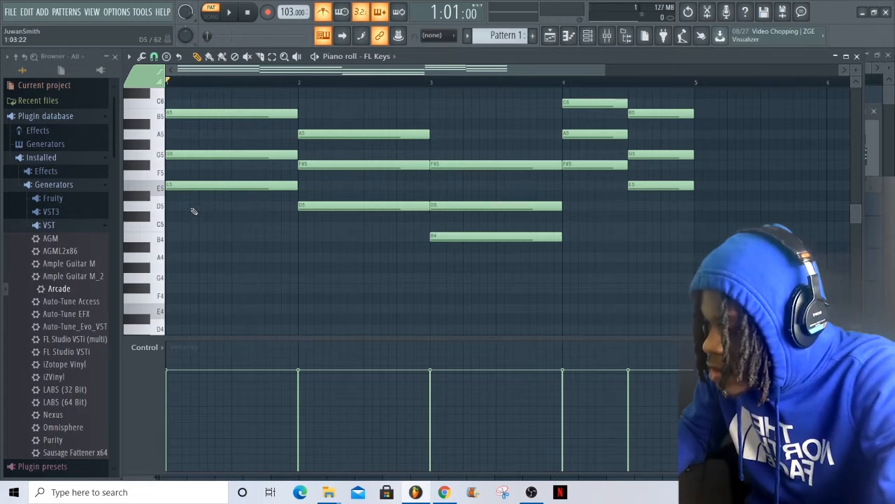
{"action": "left_click", "coordinate": [186, 239]}
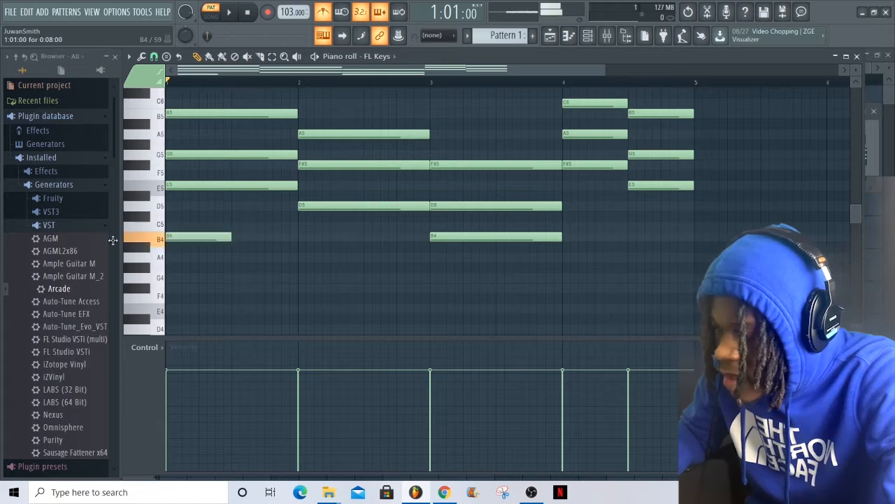
{"action": "left_click_drag", "start_coordinate": [228, 239], "coordinate": [278, 238]}
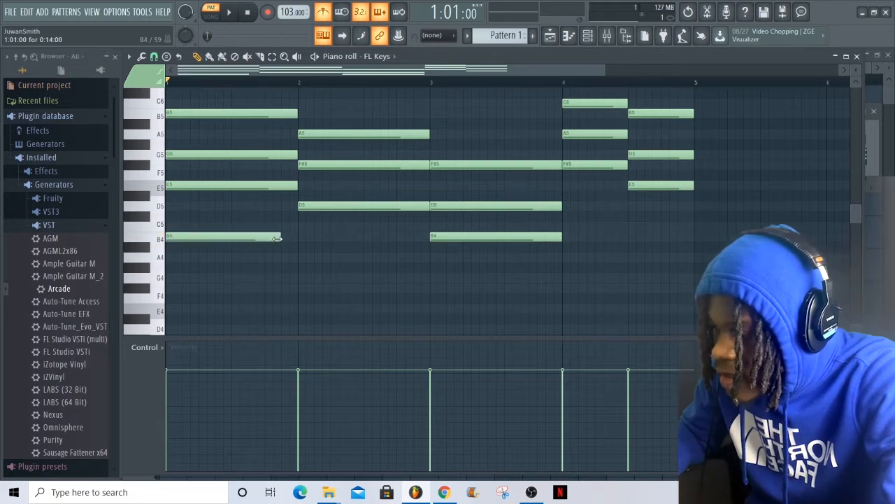
{"action": "key", "text": "space"}
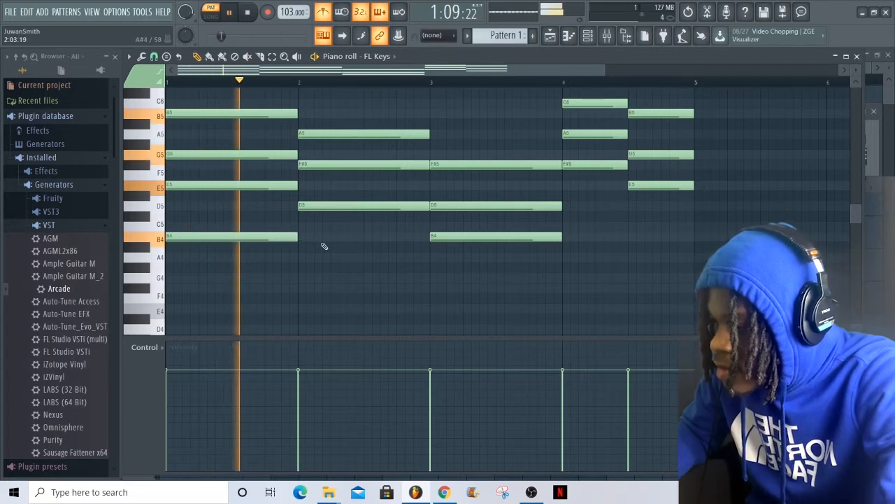
{"action": "key", "text": "space"}
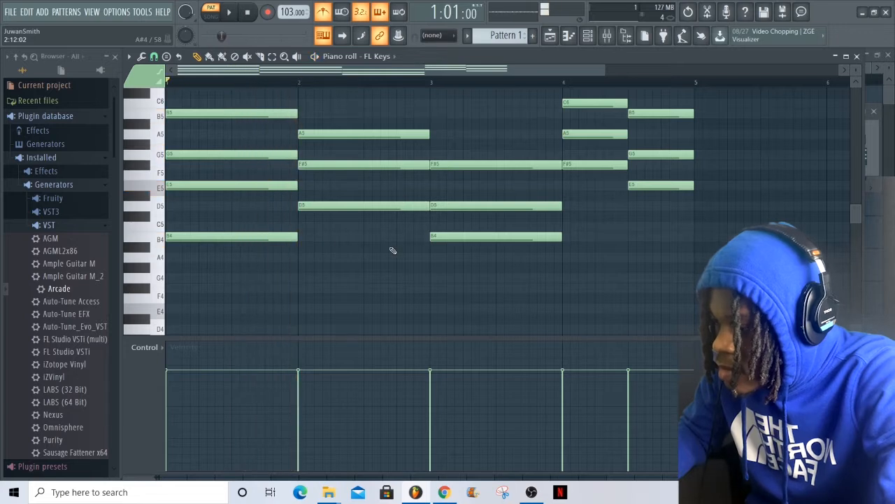
- Add a lower note beneath each remaining chord: A4 in bar 2, F#4 in bar 3, and C5 and B4 in bar 4's two halves
{"action": "left_click", "coordinate": [299, 258]}
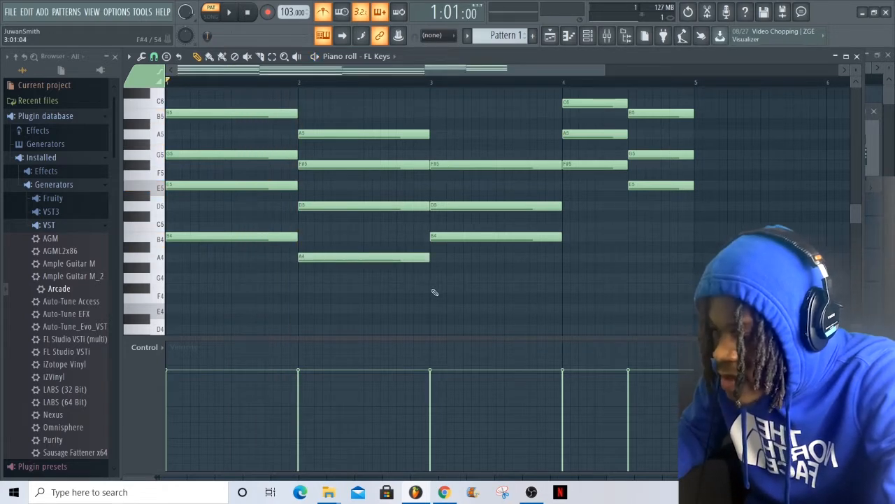
{"action": "left_click", "coordinate": [433, 290]}
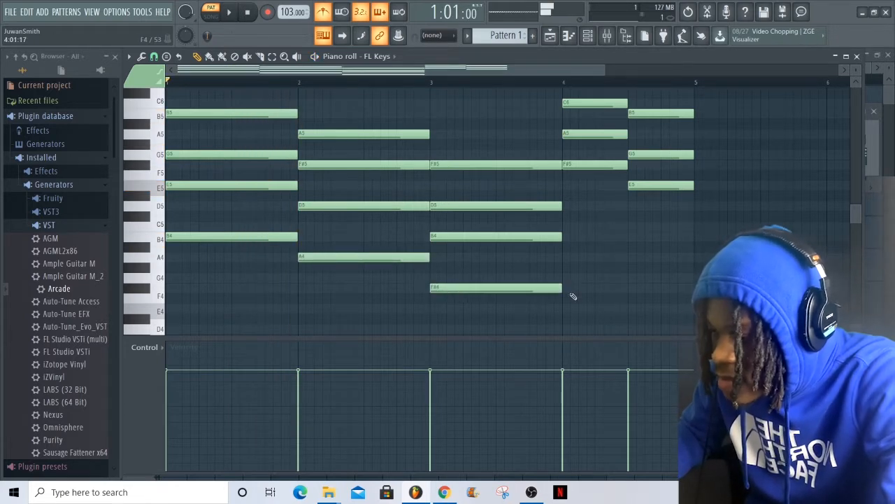
{"action": "left_click", "coordinate": [575, 227]}
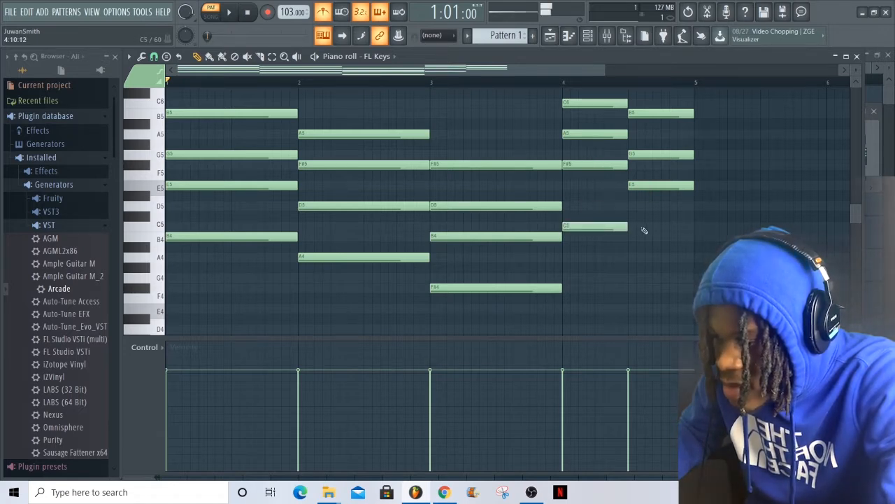
{"action": "left_click", "coordinate": [636, 240]}
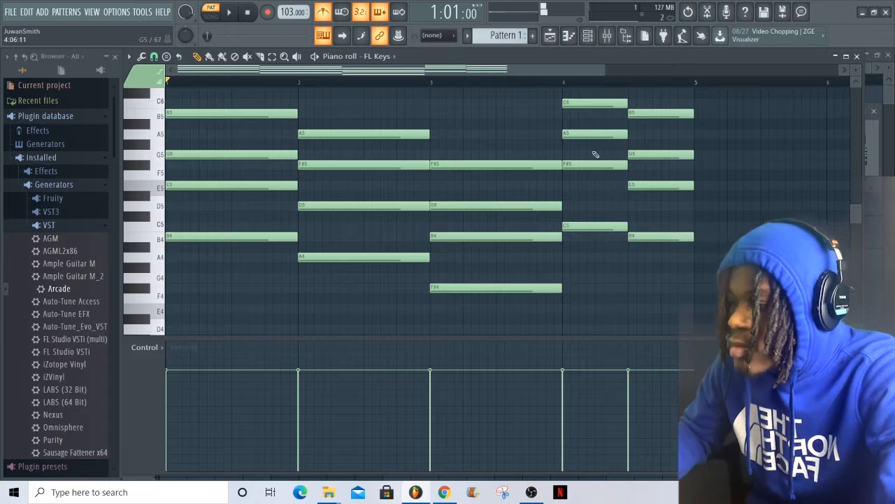
- Set the tempo to 101 BPM and play the progression back with the metronome off
{"action": "left_click_drag", "start_coordinate": [288, 12], "coordinate": [288, 11]}
{"action": "key", "text": "space"}
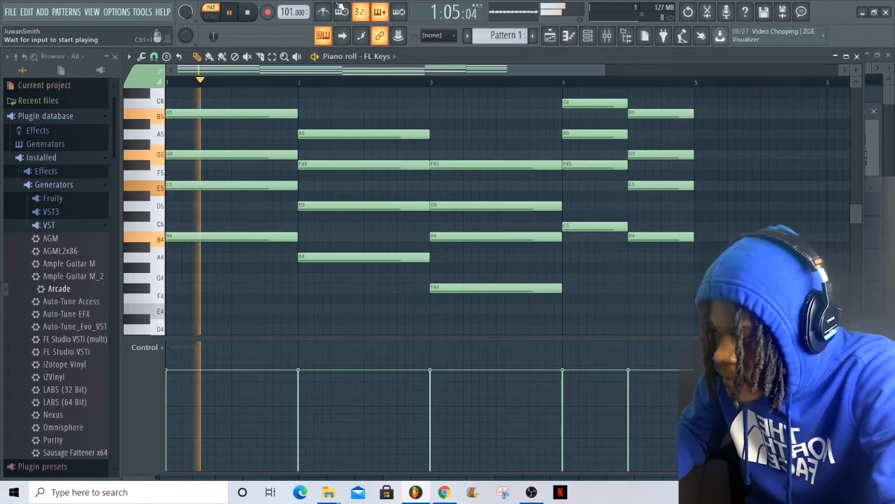
{"action": "key", "text": "space"}
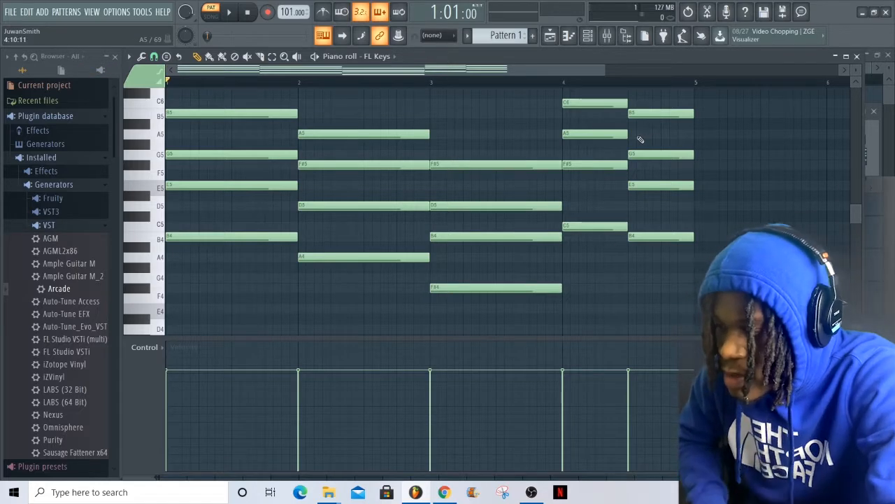
- Start a melody above the chords with F#6, E6 and B6 notes in the second half of bar 1, playing it back
{"action": "scroll", "coordinate": [460, 117], "scroll_direction": "up", "scroll_amount": 1}
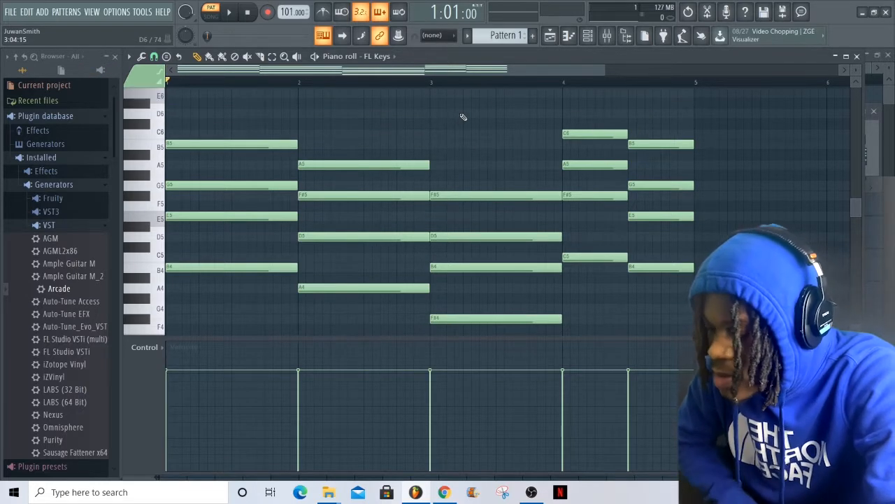
{"action": "scroll", "coordinate": [437, 119], "scroll_direction": "down", "scroll_amount": 2}
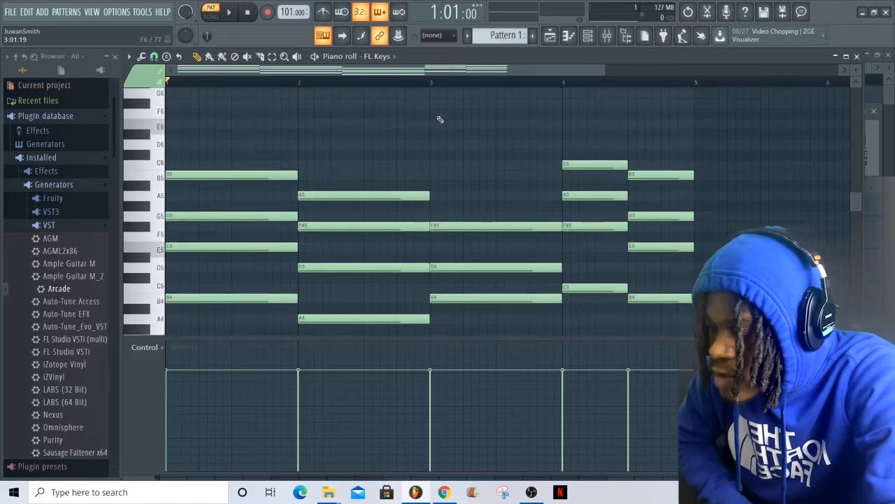
{"action": "scroll", "coordinate": [440, 119], "scroll_direction": "up", "scroll_amount": 6}
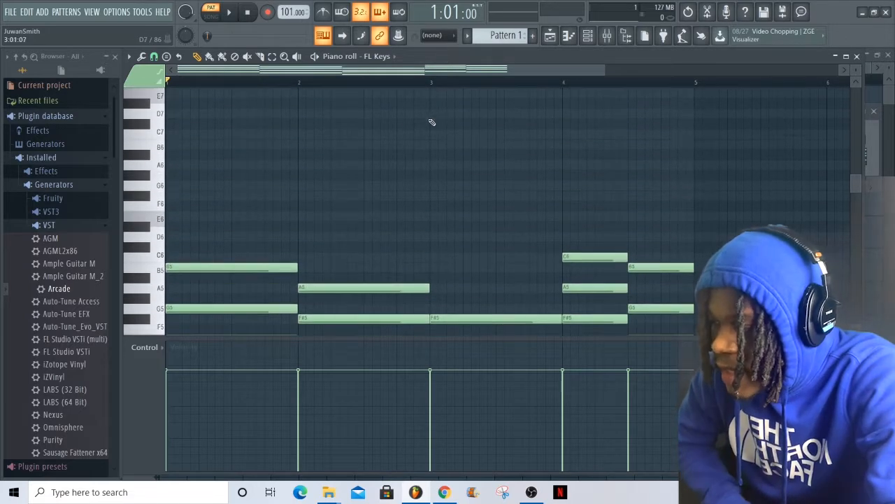
{"action": "scroll", "coordinate": [381, 78], "scroll_direction": "down", "scroll_amount": 2}
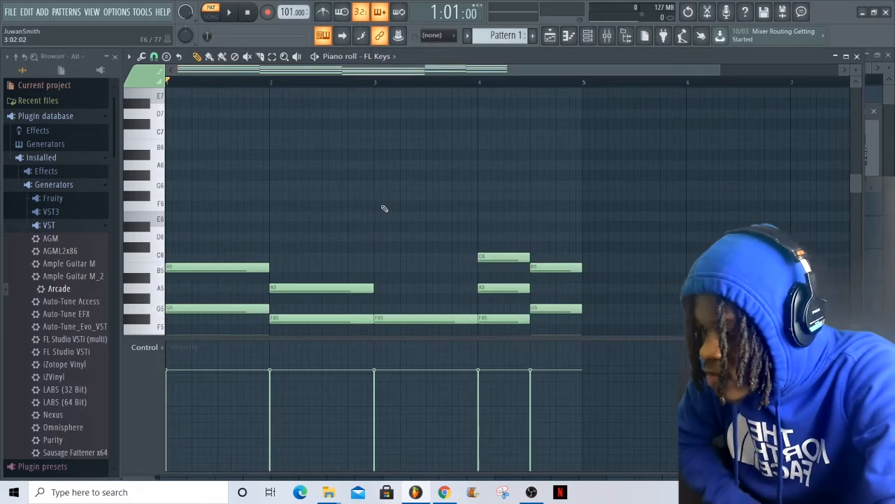
{"action": "scroll", "coordinate": [308, 85], "scroll_direction": "up", "scroll_amount": 2}
{"action": "left_click", "coordinate": [154, 56]}
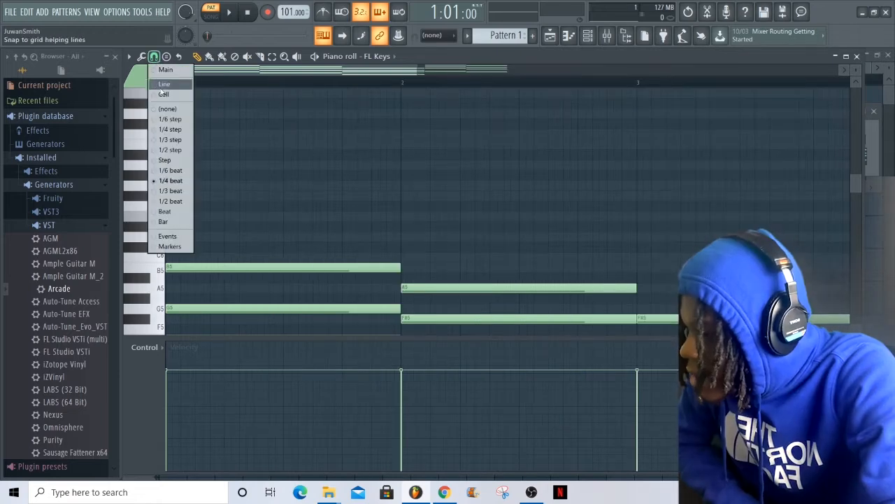
{"action": "left_click", "coordinate": [356, 74]}
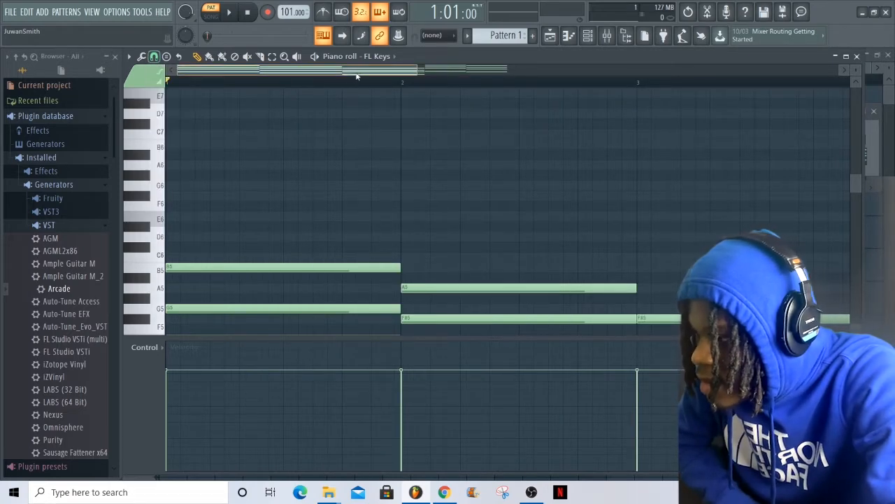
{"action": "scroll", "coordinate": [359, 114], "scroll_direction": "down", "scroll_amount": 2}
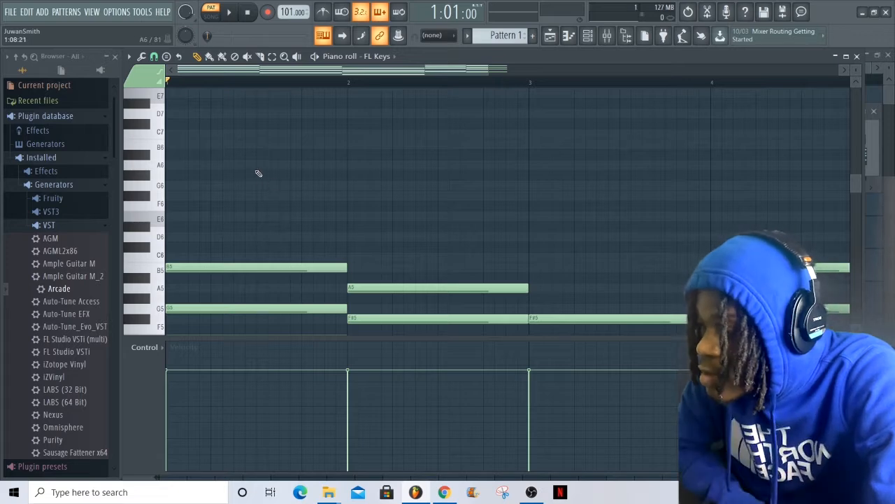
{"action": "left_click", "coordinate": [259, 194]}
{"action": "key", "text": "space"}
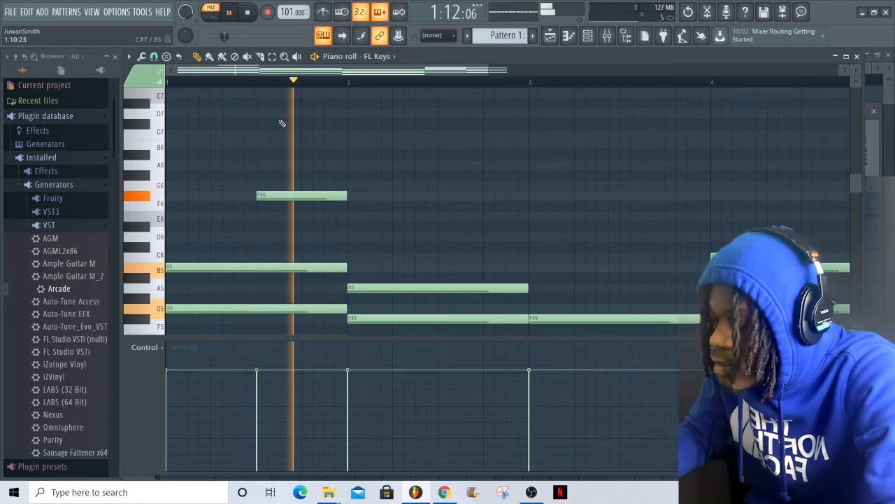
{"action": "left_click", "coordinate": [280, 216]}
{"action": "left_click", "coordinate": [327, 144]}
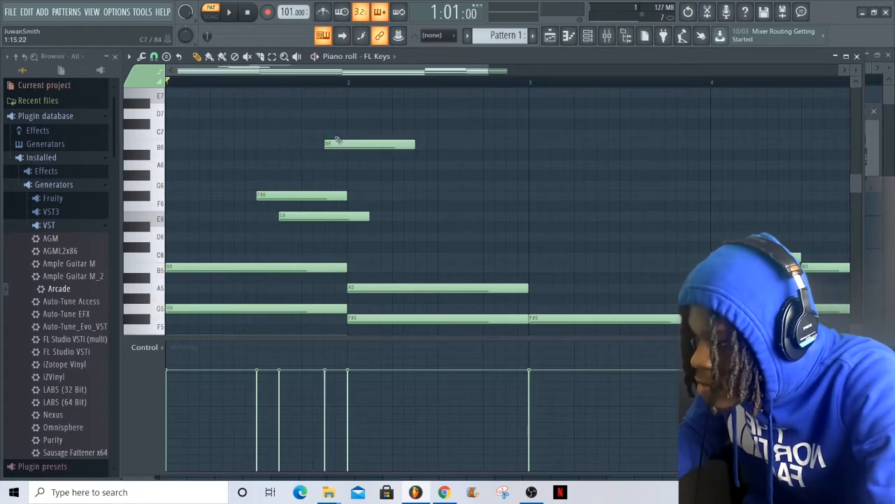
- Add a C7 note one step after the B6, shorten the B6 to one step, and play it back
{"action": "left_click", "coordinate": [340, 133]}
{"action": "key", "text": "space"}
{"action": "left_click_drag", "start_coordinate": [413, 144], "coordinate": [334, 143]}
{"action": "key", "text": "space"}
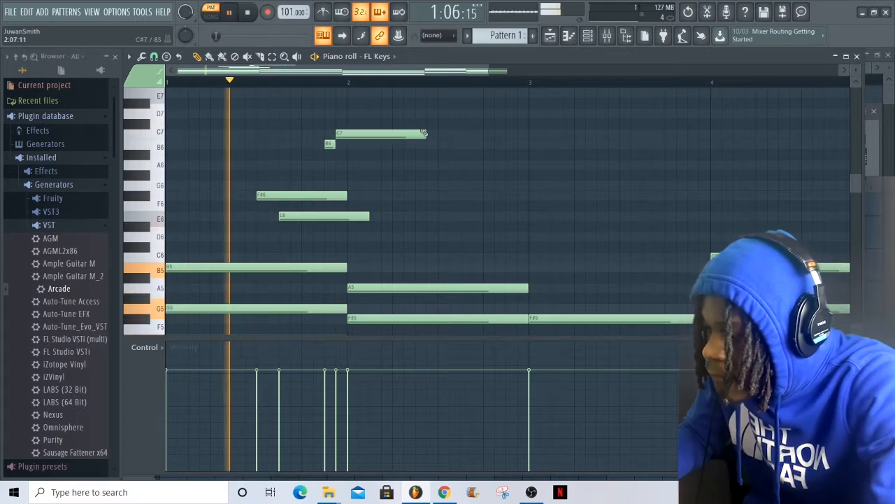
{"action": "key", "text": "space"}
- Set the snap to 1/2 step and draw an F#6 on beat 2 of bar 2 with a G6 half a step after it
{"action": "scroll", "coordinate": [175, 170], "scroll_direction": "up", "scroll_amount": 2}
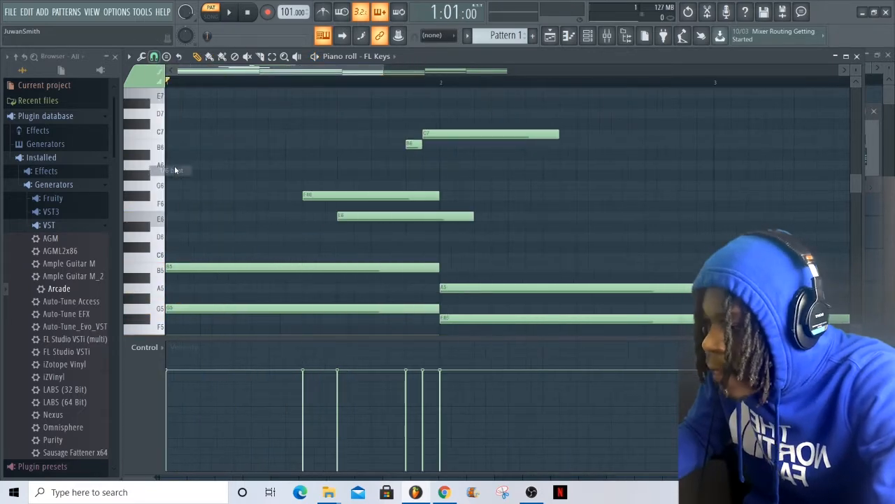
{"action": "left_click", "coordinate": [154, 56]}
{"action": "left_click", "coordinate": [175, 150]}
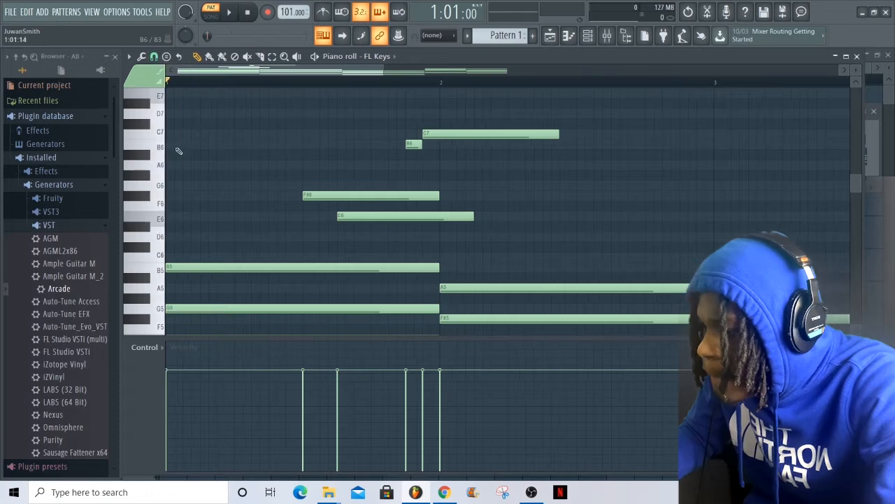
{"action": "key", "text": "space"}
{"action": "left_click", "coordinate": [510, 195]}
{"action": "left_click", "coordinate": [518, 185]}
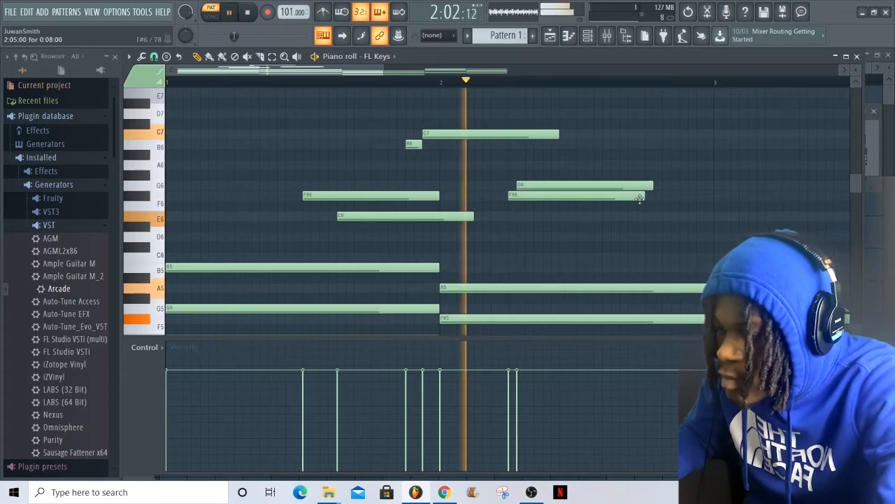
- Shorten bar 2's F#6 to one step and add a short E6 and a one-beat F#6 under the G6's second half
{"action": "key", "text": "space"}
{"action": "left_click_drag", "start_coordinate": [645, 196], "coordinate": [566, 201]}
{"action": "mouse_move", "coordinate": [411, 70]}
{"action": "left_mouse_down"}
{"action": "mouse_move", "coordinate": [461, 70]}
{"action": "mouse_move", "coordinate": [366, 70]}
{"action": "mouse_move", "coordinate": [403, 70]}
{"action": "left_mouse_up"}
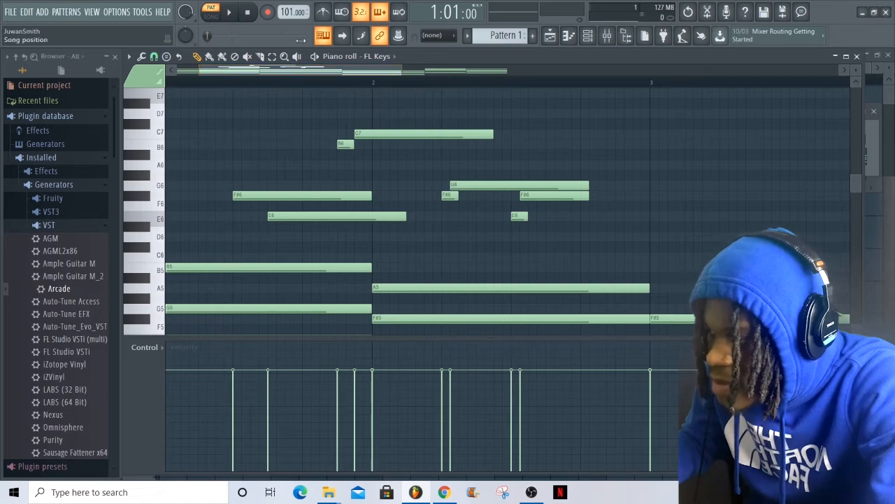
- Set the snap to Line and play the pattern from the start of bar 1
{"action": "left_click", "coordinate": [154, 57]}
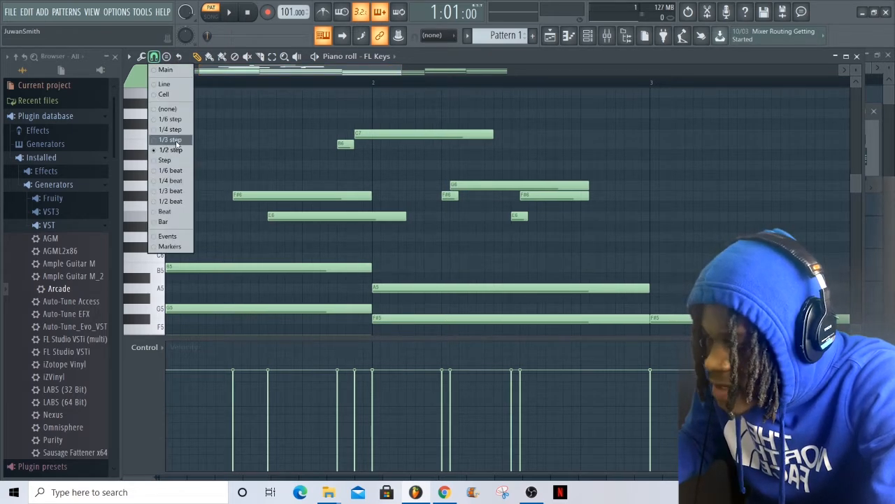
{"action": "left_click", "coordinate": [184, 84]}
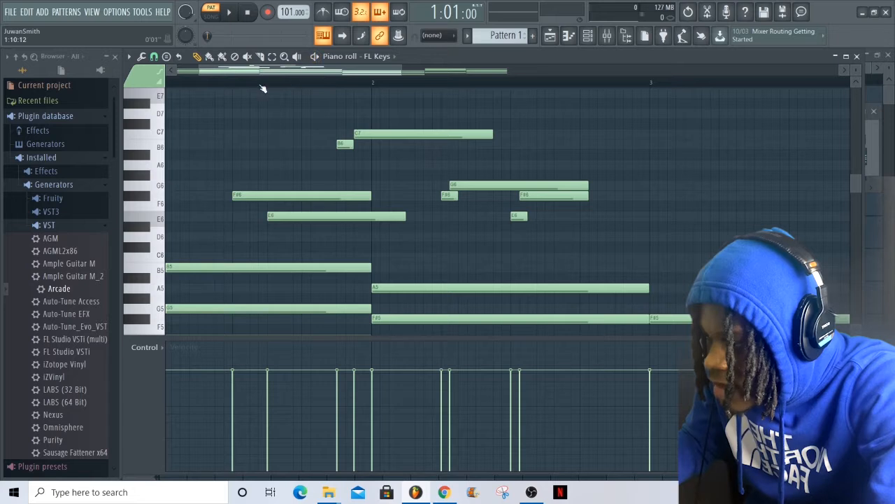
{"action": "scroll", "coordinate": [263, 88], "scroll_direction": "left", "scroll_amount": 3}
{"action": "left_click", "coordinate": [229, 12]}
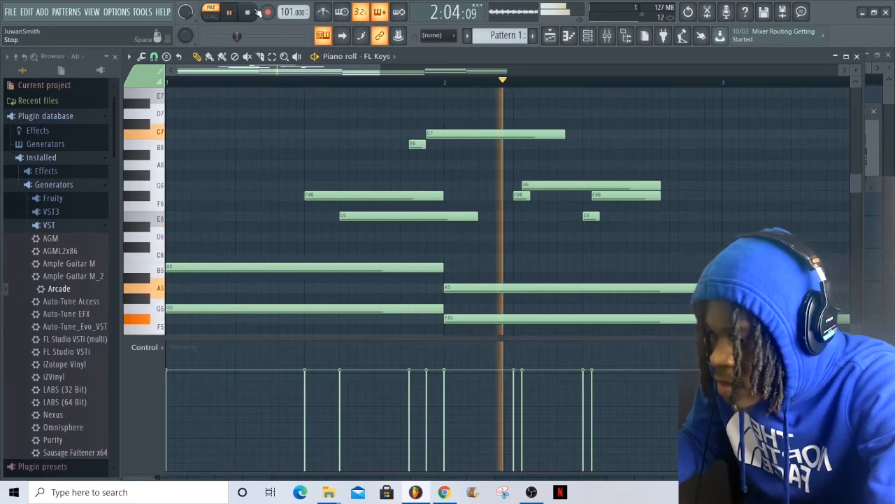
{"action": "left_click", "coordinate": [256, 10]}
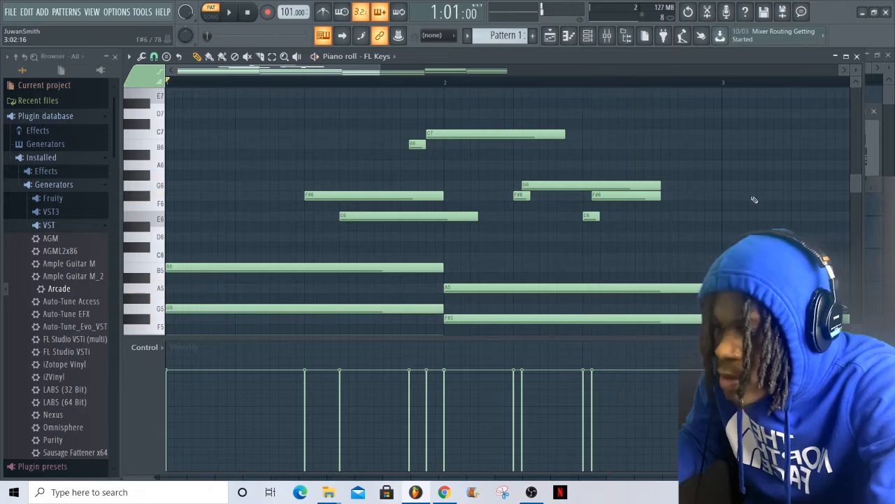
- Play the melody back from beat 2 of bar 2, stop it, and examine the bar 2 notes up close
{"action": "left_click", "coordinate": [505, 82]}
{"action": "key", "text": "space"}
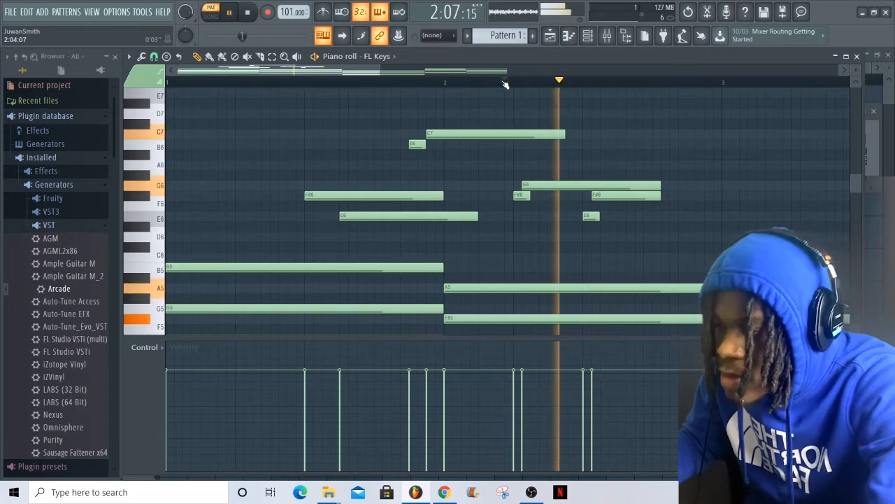
{"action": "key", "text": "space"}
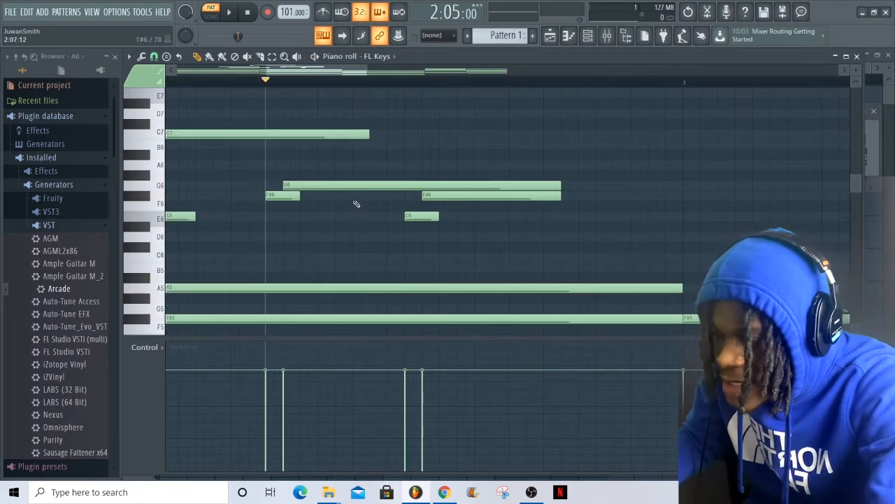
{"action": "left_click_drag", "start_coordinate": [335, 72], "coordinate": [359, 73]}
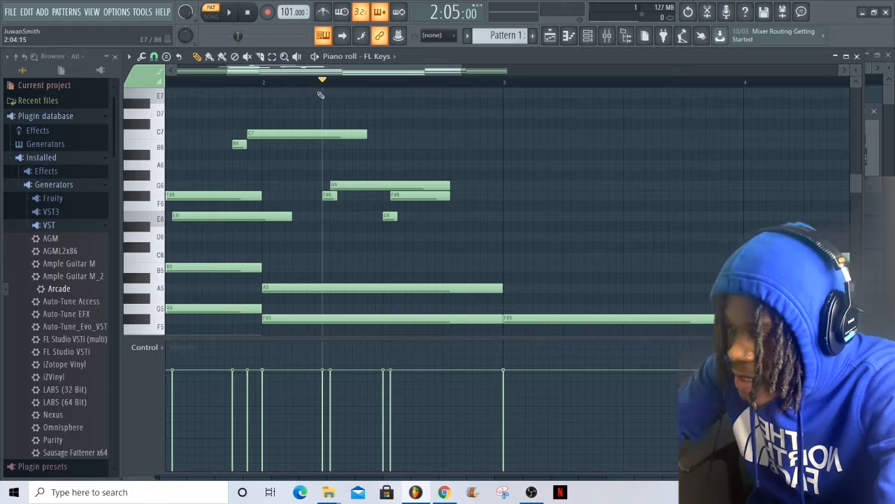
- Play the pattern back from the middle of bar 1, stop it, and replay it from the start of bar 1
{"action": "left_click_drag", "start_coordinate": [335, 71], "coordinate": [310, 72]}
{"action": "left_click", "coordinate": [292, 90]}
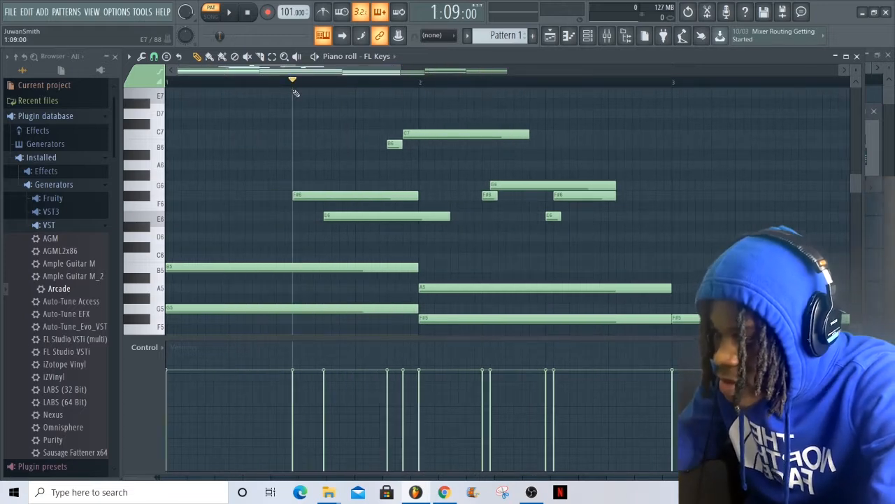
{"action": "key", "text": "space"}
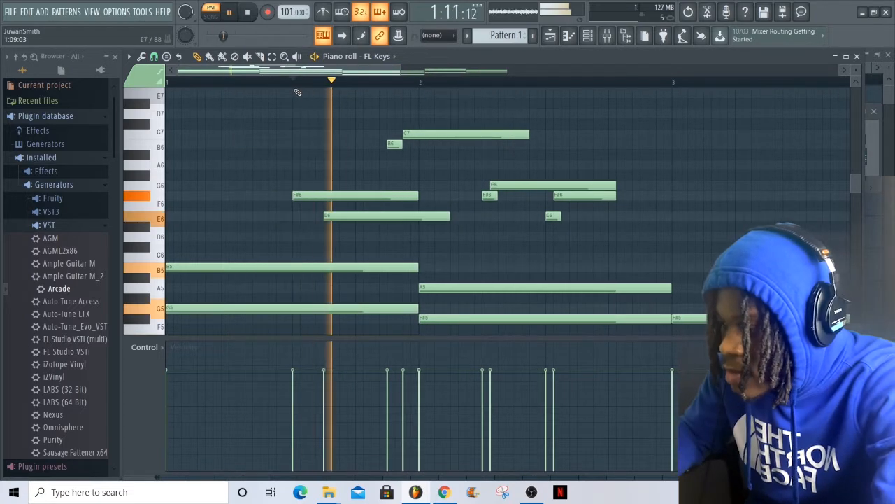
{"action": "key", "text": "space"}
{"action": "left_click_drag", "start_coordinate": [293, 85], "coordinate": [103, 98]}
{"action": "key", "text": "space"}
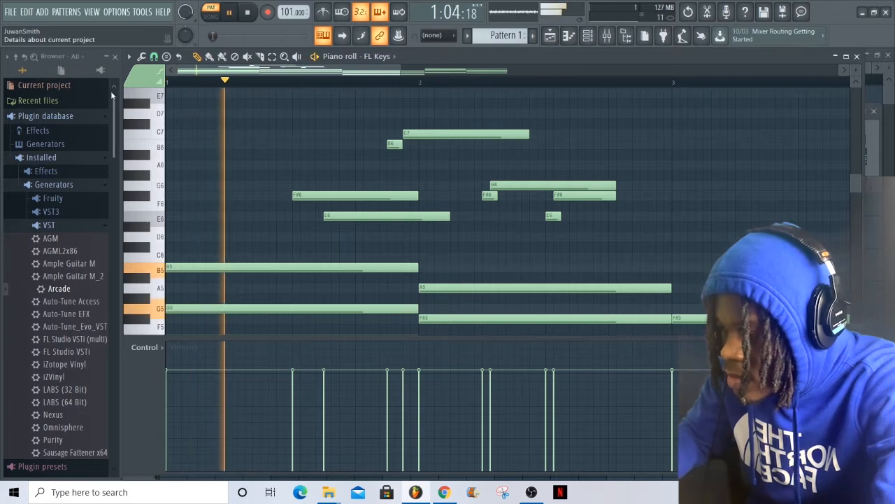
{"action": "key", "text": "space"}
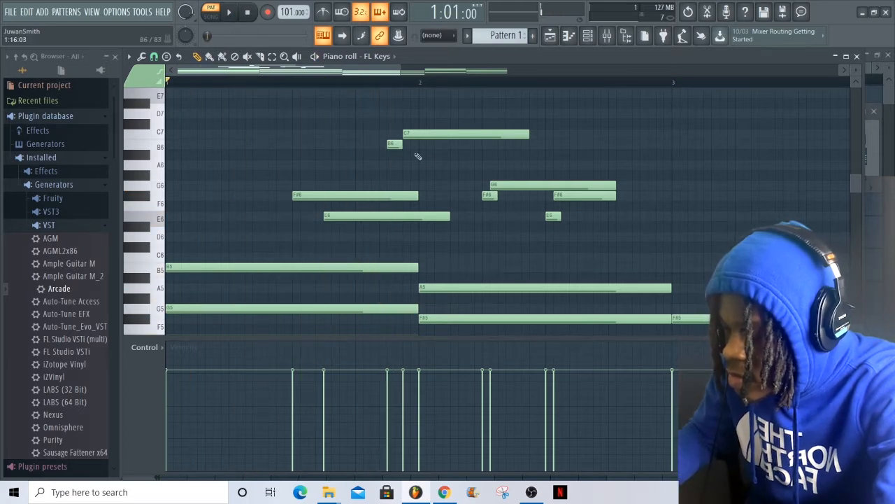
- Delete all the chord notes in bars 1 and 2 and play the melody on its own
{"action": "scroll", "coordinate": [386, 74], "scroll_direction": "down", "scroll_amount": 2}
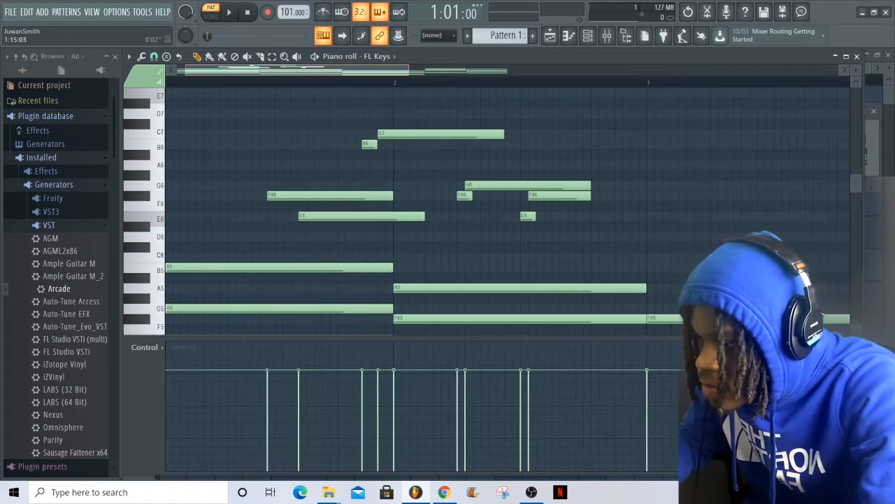
{"action": "scroll", "coordinate": [392, 260], "scroll_direction": "down", "scroll_amount": 4}
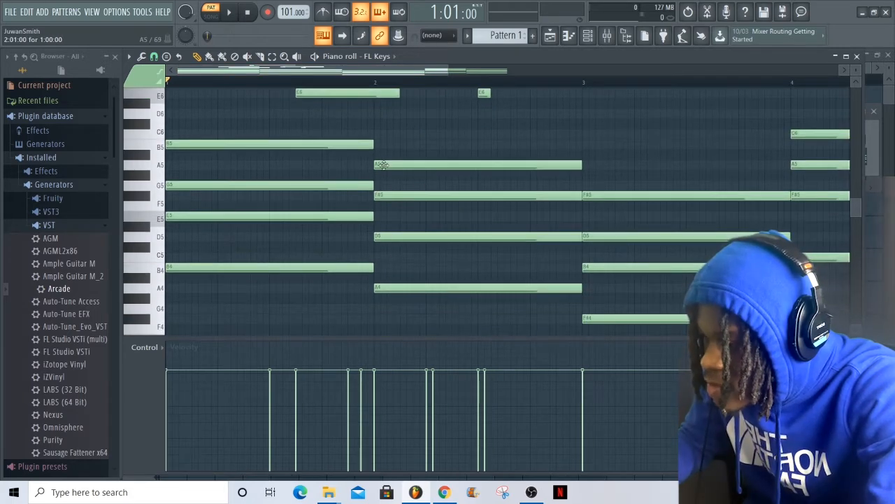
{"action": "right_click", "coordinate": [406, 165]}
{"action": "right_click", "coordinate": [408, 195]}
{"action": "right_click", "coordinate": [412, 235]}
{"action": "right_click", "coordinate": [416, 287]}
{"action": "right_click", "coordinate": [359, 144]}
{"action": "right_click", "coordinate": [351, 185]}
{"action": "right_click", "coordinate": [344, 216]}
{"action": "right_click", "coordinate": [334, 266]}
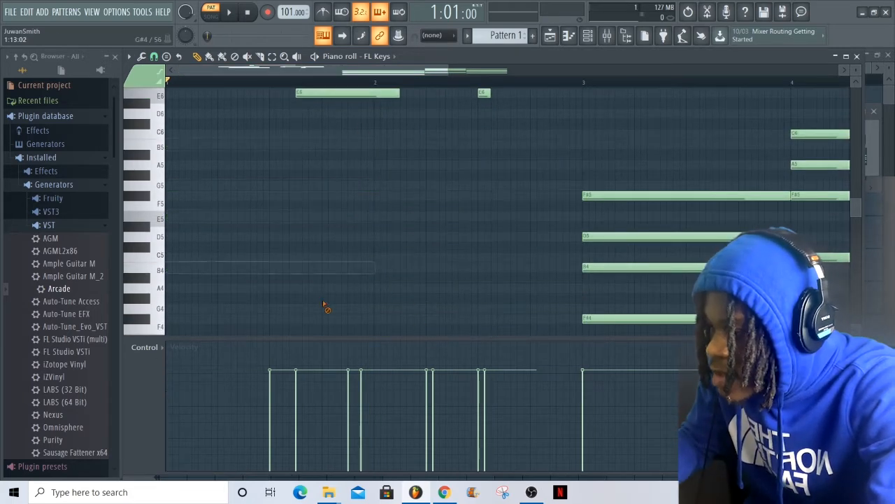
{"action": "key", "text": "space"}
{"action": "scroll", "coordinate": [354, 114], "scroll_direction": "up", "scroll_amount": 3}
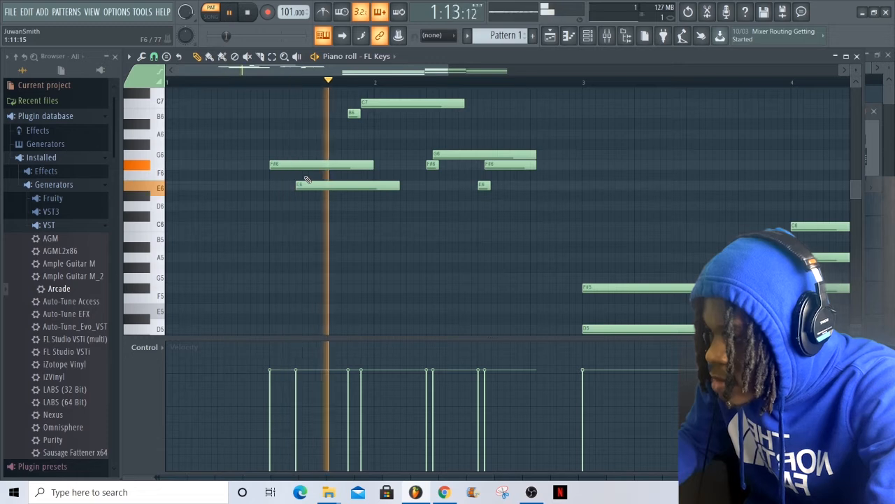
- Examine the bar 1 melody notes up close and play from just before the short B6
{"action": "key", "text": "space"}
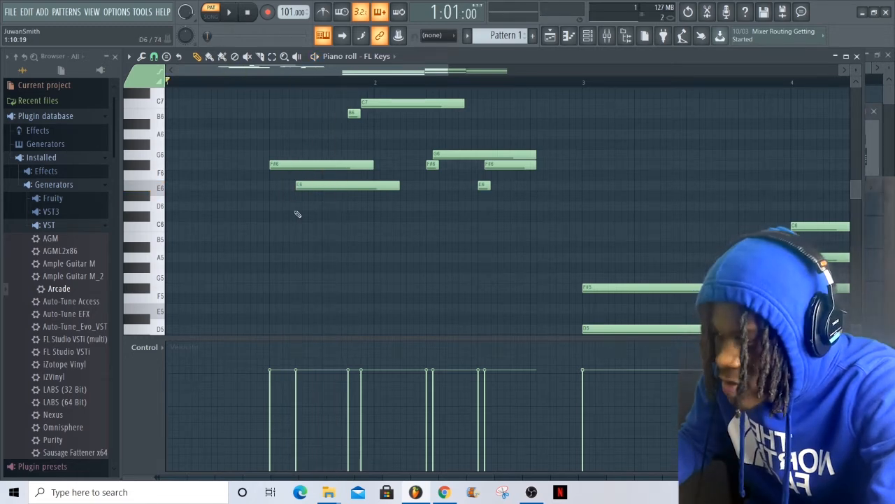
{"action": "scroll", "coordinate": [275, 73], "scroll_direction": "up", "scroll_amount": 3}
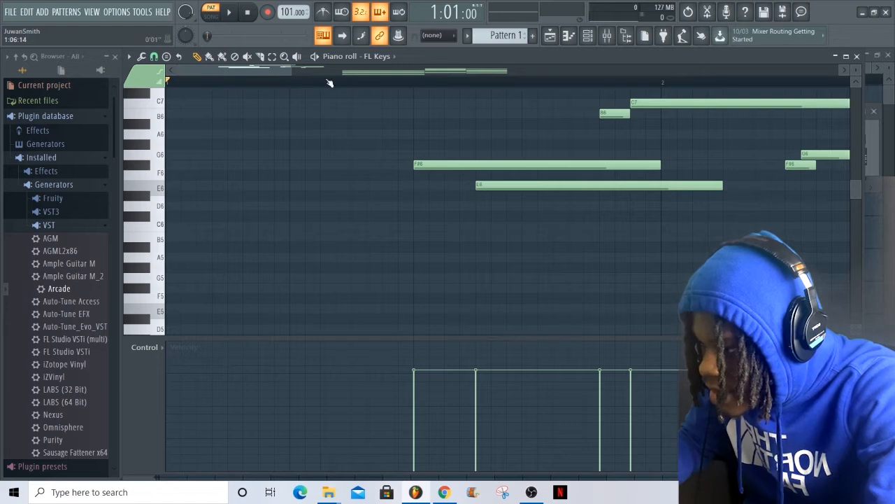
{"action": "scroll", "coordinate": [282, 72], "scroll_direction": "down", "scroll_amount": 3}
{"action": "scroll", "coordinate": [368, 128], "scroll_direction": "up", "scroll_amount": 3}
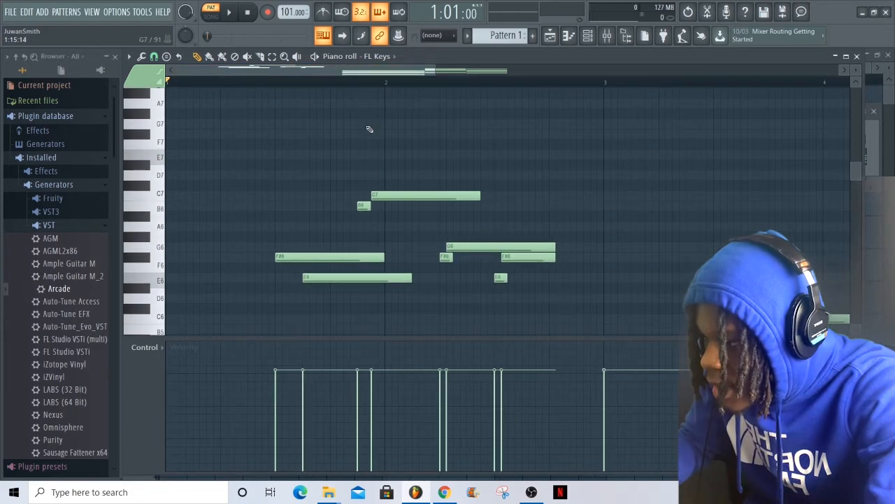
{"action": "left_click", "coordinate": [352, 82]}
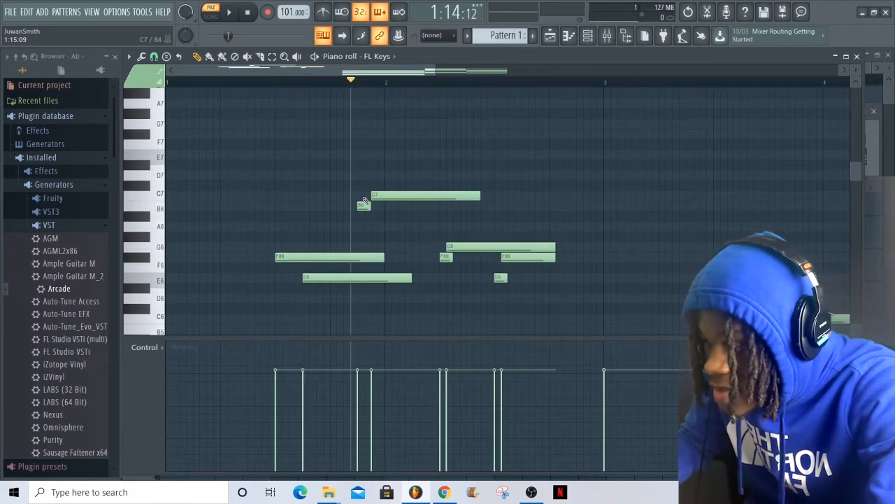
{"action": "key", "text": "space"}
{"action": "key", "text": "space"}
- Replay the melody from the start of bar 1 into bar 2, and restore the deleted chord notes in bars 1 and 2
{"action": "left_click_drag", "start_coordinate": [323, 83], "coordinate": [109, 96]}
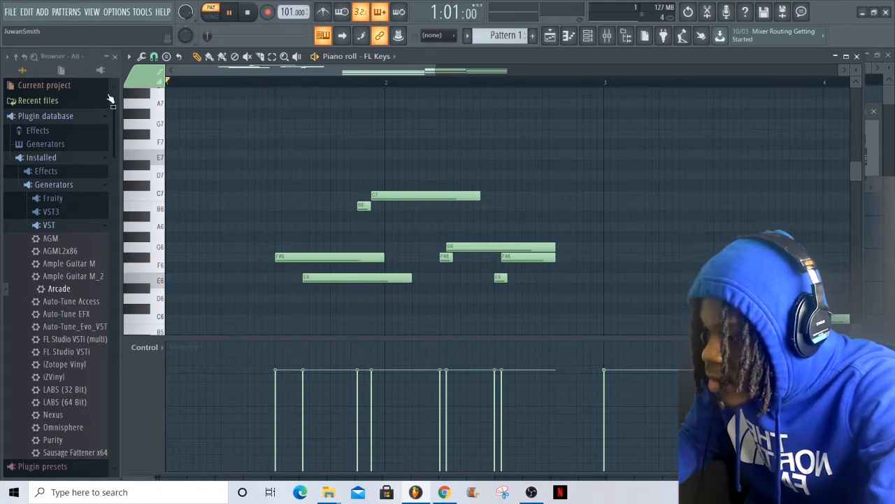
{"action": "key", "text": "space"}
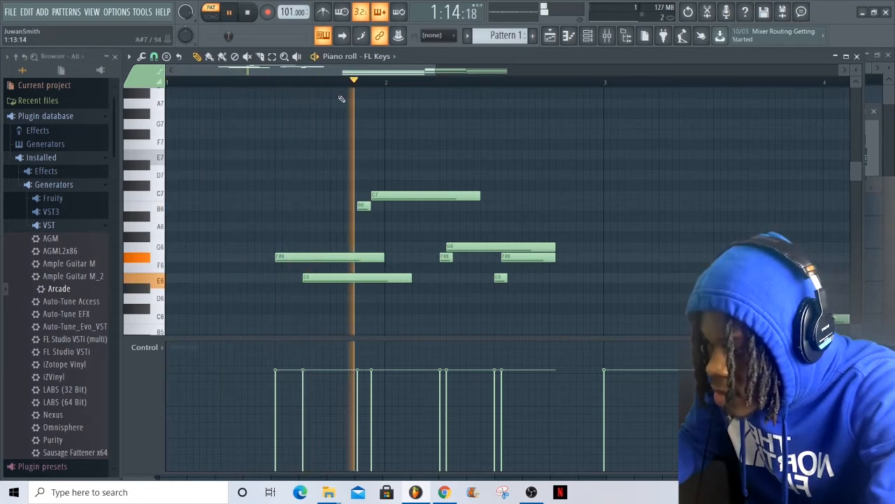
{"action": "key", "text": "space"}
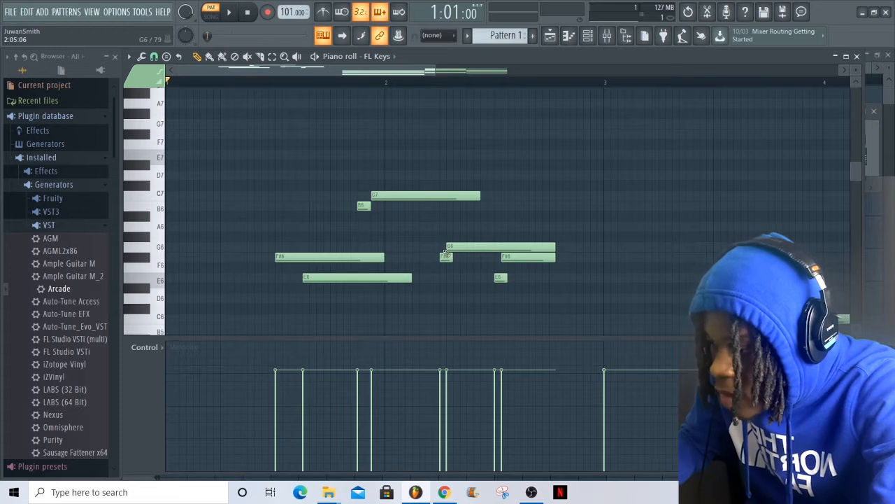
{"action": "left_click_drag", "start_coordinate": [433, 72], "coordinate": [392, 94]}
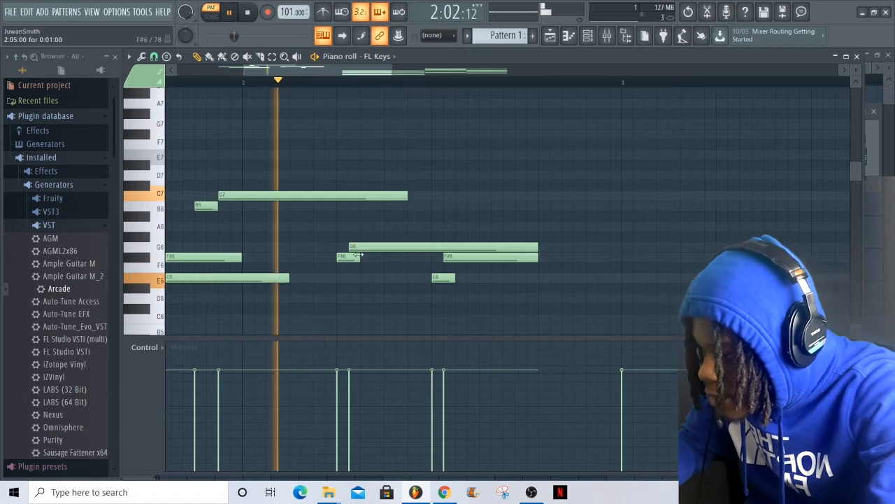
{"action": "key", "text": "space"}
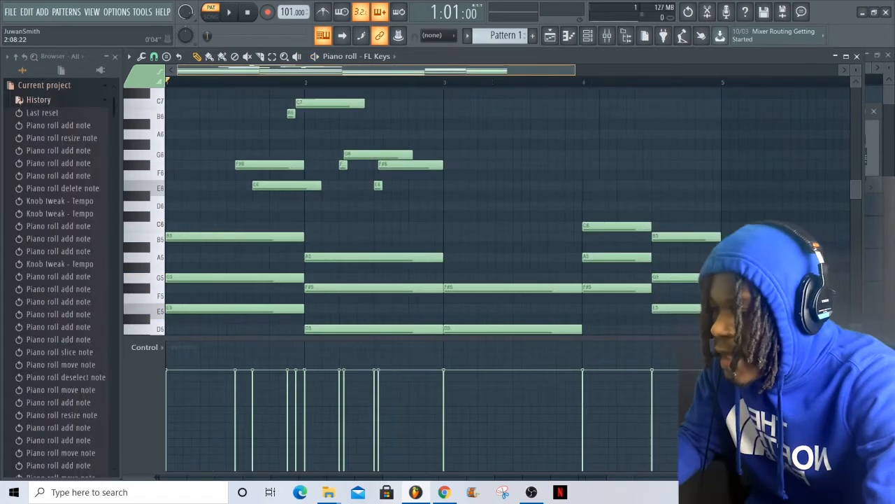
- Play the chords and melody together from the start of bar 1 into bar 2
{"action": "left_click_drag", "start_coordinate": [575, 70], "coordinate": [572, 71]}
{"action": "scroll", "coordinate": [408, 144], "scroll_direction": "up", "scroll_amount": 3}
{"action": "scroll", "coordinate": [420, 143], "scroll_direction": "down", "scroll_amount": 2}
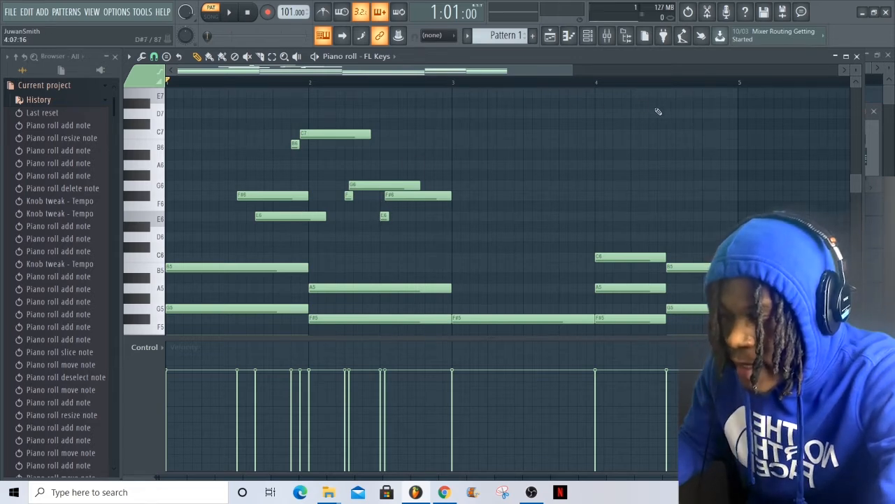
{"action": "left_click_drag", "start_coordinate": [493, 70], "coordinate": [483, 102]}
{"action": "key", "text": "space"}
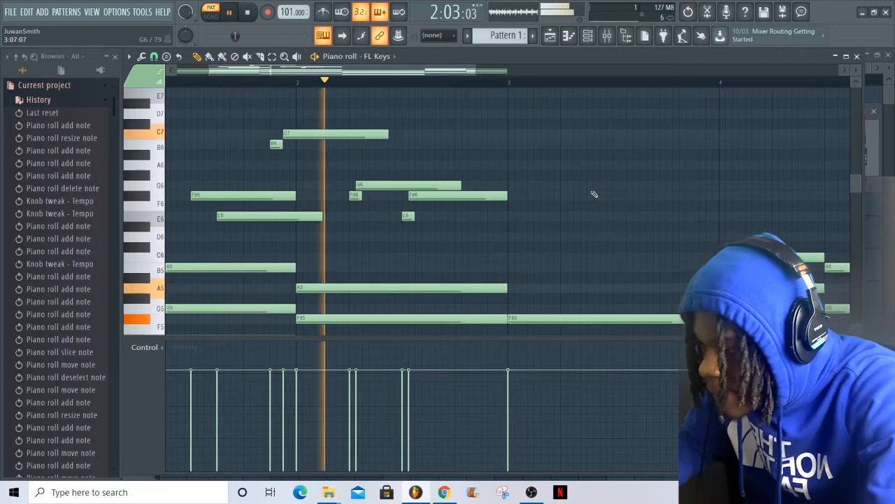
{"action": "key", "text": "space"}
- Add a D6 on beat 4 of bar 2 and a B5 half a beat after it, both ending with the bar, and play them back
{"action": "left_click", "coordinate": [457, 237]}
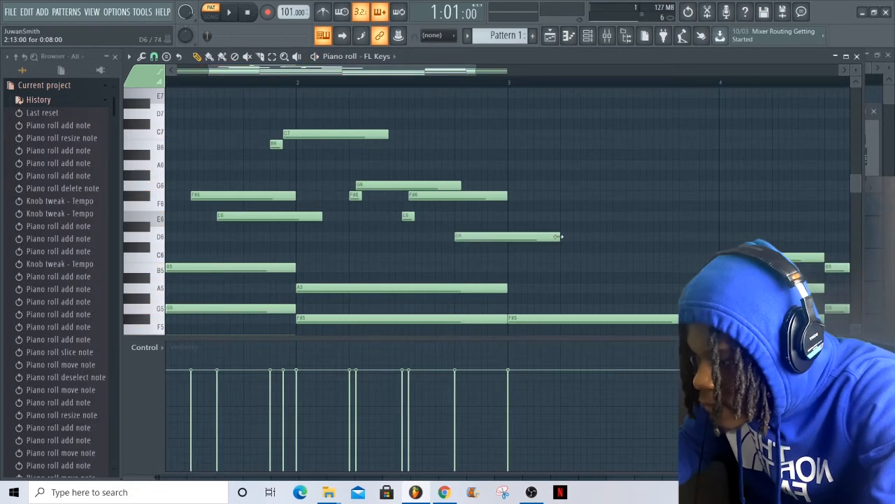
{"action": "left_click", "coordinate": [482, 267]}
{"action": "left_click_drag", "start_coordinate": [533, 267], "coordinate": [507, 268]}
{"action": "key", "text": "space"}
{"action": "left_click_drag", "start_coordinate": [412, 71], "coordinate": [442, 72]}
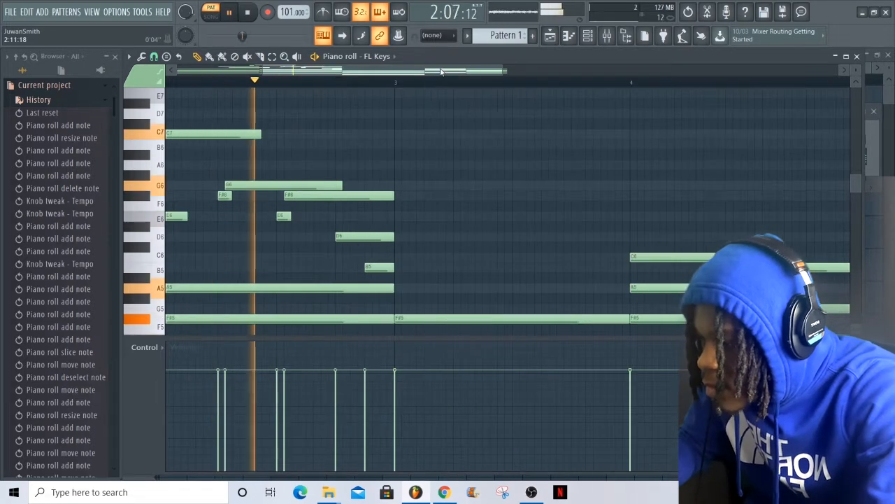
{"action": "key", "text": "space"}
- In bar 3, add D6 on beat 3, B5 half a beat after it, and a staggered F#6 and G6 from beat 4 to the bar's end
{"action": "key", "text": "space"}
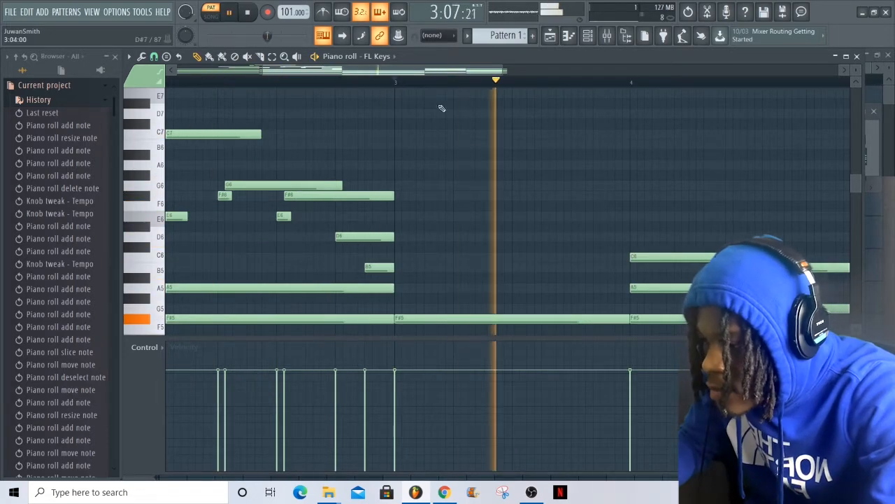
{"action": "key", "text": "space"}
{"action": "left_click", "coordinate": [520, 237]}
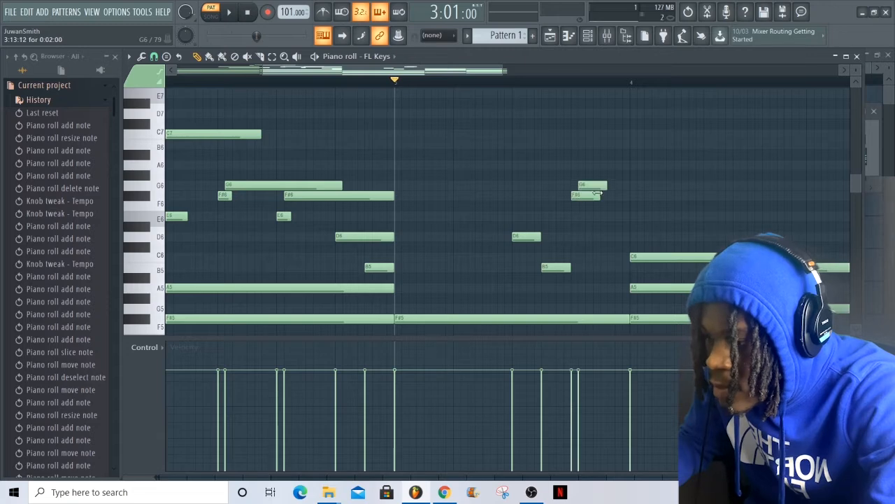
{"action": "key", "text": "space"}
{"action": "left_click_drag", "start_coordinate": [597, 194], "coordinate": [633, 187]}
{"action": "key", "text": "space"}
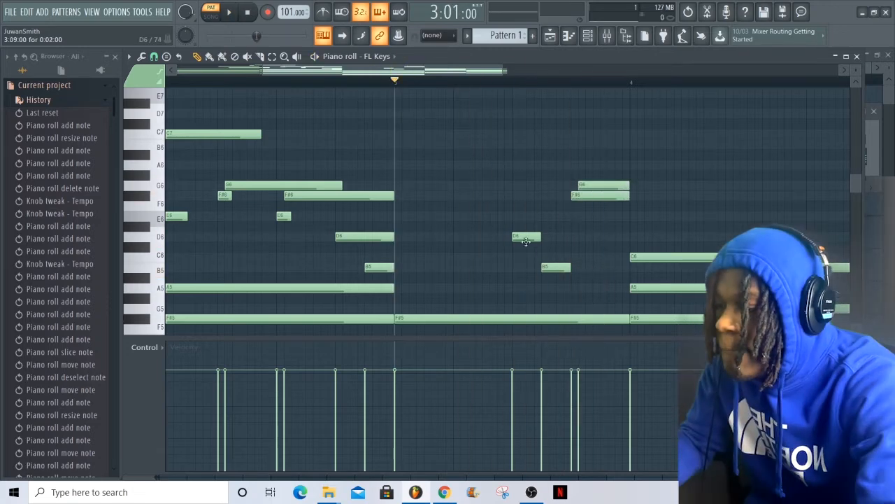
- Move the D6 and B5 melody notes in bar 3 one beat earlier and play the bar back
{"action": "left_click_drag", "start_coordinate": [526, 241], "coordinate": [468, 237]}
{"action": "left_click_drag", "start_coordinate": [557, 267], "coordinate": [497, 267]}
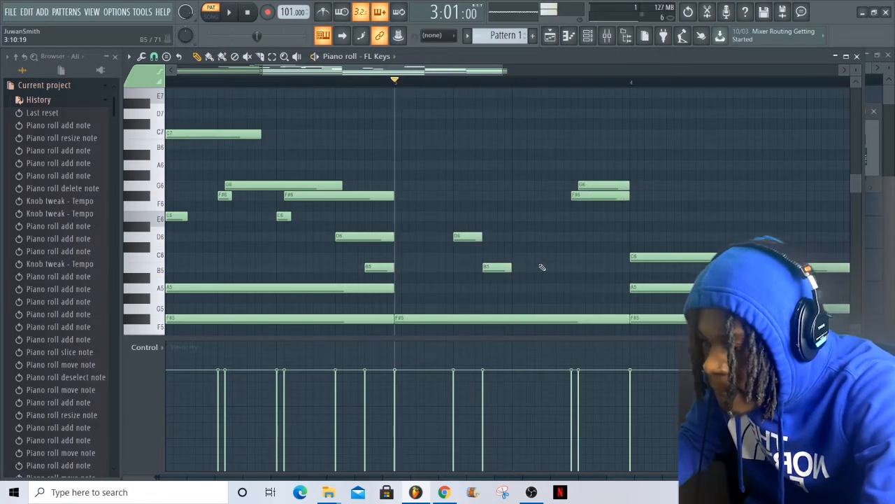
{"action": "key", "text": "space"}
{"action": "key", "text": "space"}
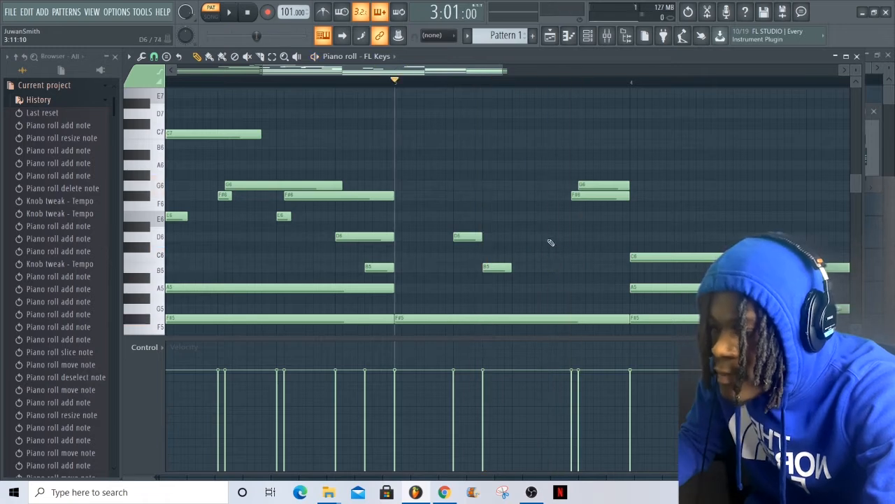
{"action": "key", "text": "space"}
{"action": "key", "text": "space"}
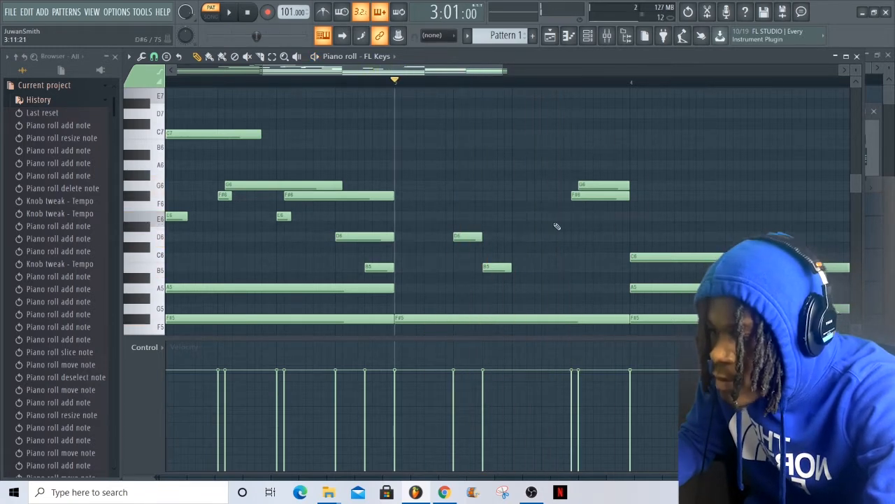
- Try a staggered B6 and C7 pair just before beat 4 of bar 3, play it, and delete both notes
{"action": "left_click", "coordinate": [550, 144]}
{"action": "left_click", "coordinate": [553, 135]}
{"action": "key", "text": "space"}
{"action": "key", "text": "space"}
{"action": "key", "text": "space"}
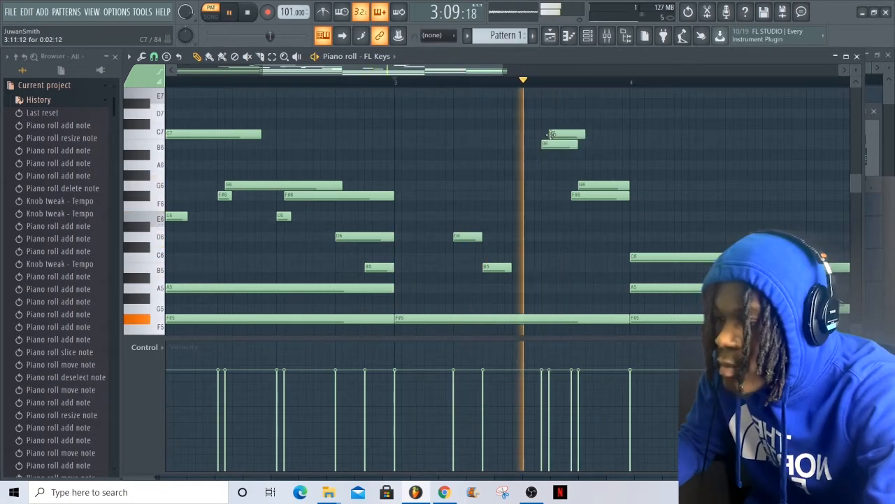
{"action": "key", "text": "space"}
{"action": "key", "text": "space"}
{"action": "right_click", "coordinate": [553, 134]}
{"action": "right_click", "coordinate": [550, 144]}
- Add an A6 on beat 3 of bar 3, lengthen it to one full beat, and play the bar back
{"action": "left_click", "coordinate": [517, 165]}
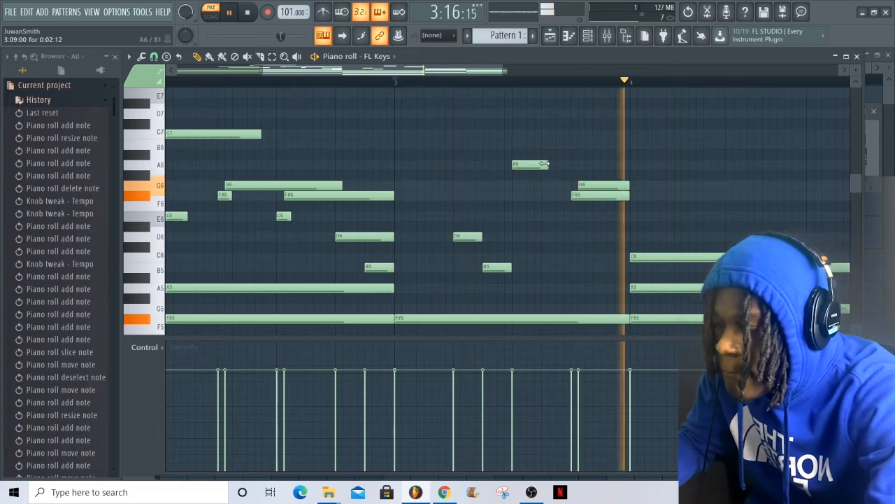
{"action": "left_click_drag", "start_coordinate": [549, 165], "coordinate": [570, 164]}
{"action": "key", "text": "space"}
{"action": "key", "text": "space"}
{"action": "key", "text": "space"}
- Add an E6 at the start of bar 4 with an F#6 entering just after it, and play from bar 3
{"action": "scroll", "coordinate": [523, 195], "scroll_direction": "right", "scroll_amount": 3}
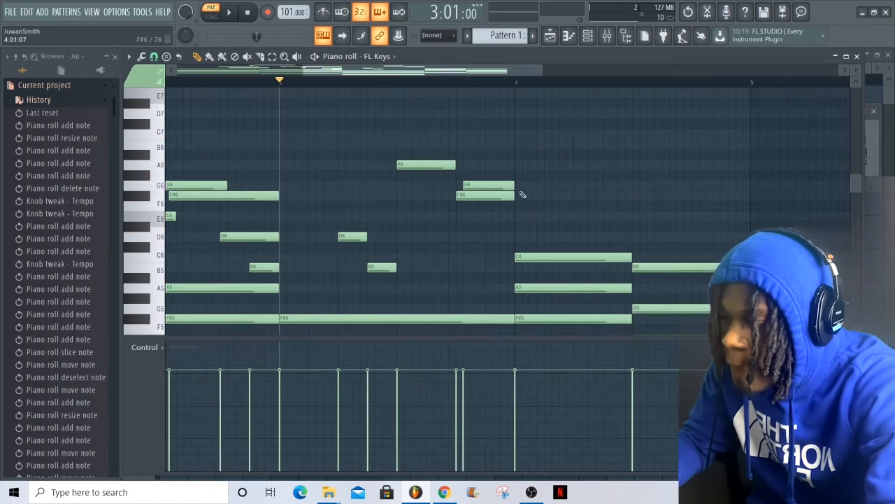
{"action": "left_click", "coordinate": [518, 215]}
{"action": "left_click", "coordinate": [525, 195]}
{"action": "key", "text": "space"}
{"action": "key", "text": "space"}
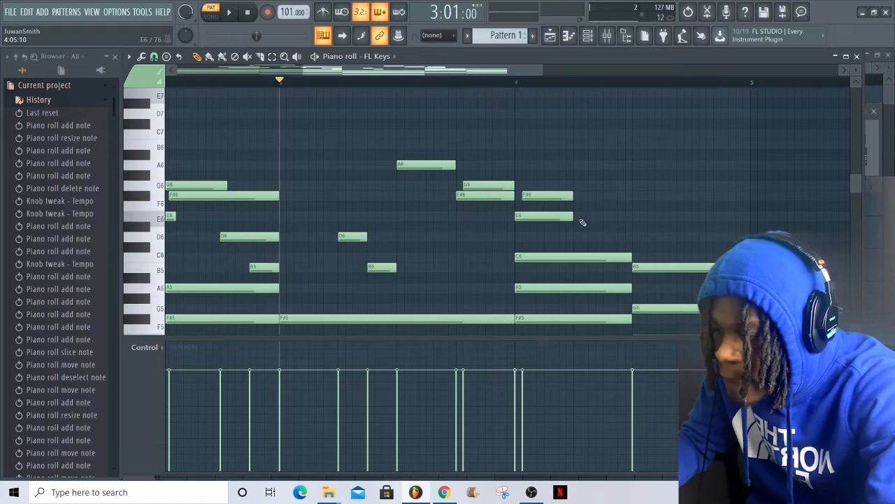
- Add a D6 on beat 2 of bar 4 with an E6 entering just after it, and play from bar 3
{"action": "left_click", "coordinate": [583, 215]}
{"action": "left_click", "coordinate": [576, 236]}
{"action": "key", "text": "space"}
{"action": "key", "text": "space"}
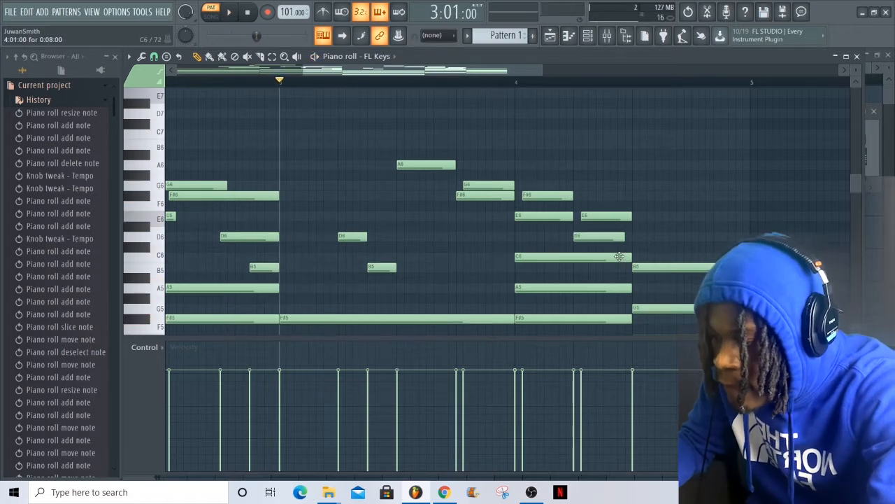
{"action": "scroll", "coordinate": [547, 71], "scroll_direction": "right", "scroll_amount": 3}
{"action": "key", "text": "space"}
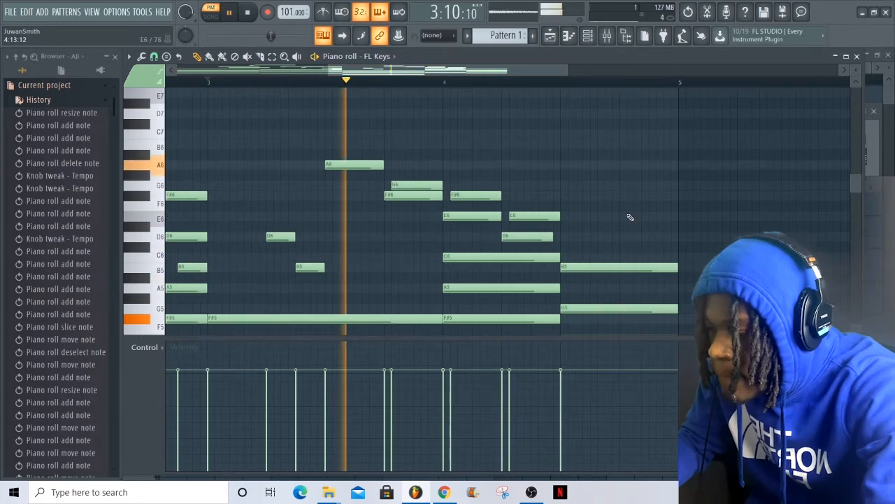
{"action": "key", "text": "space"}
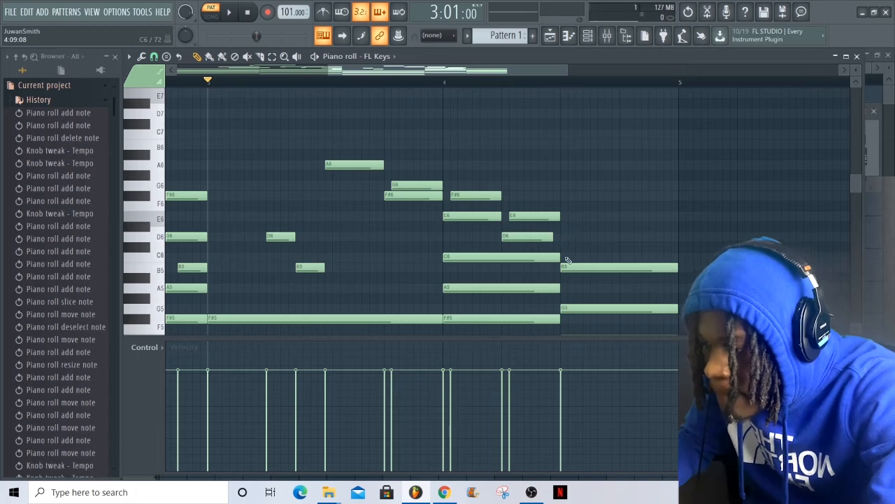
- Add a C6 on beat 3 of bar 4 with a D6 entering just after it
{"action": "left_click", "coordinate": [566, 257]}
{"action": "left_click", "coordinate": [573, 236]}
{"action": "key", "text": "space"}
{"action": "key", "text": "space"}
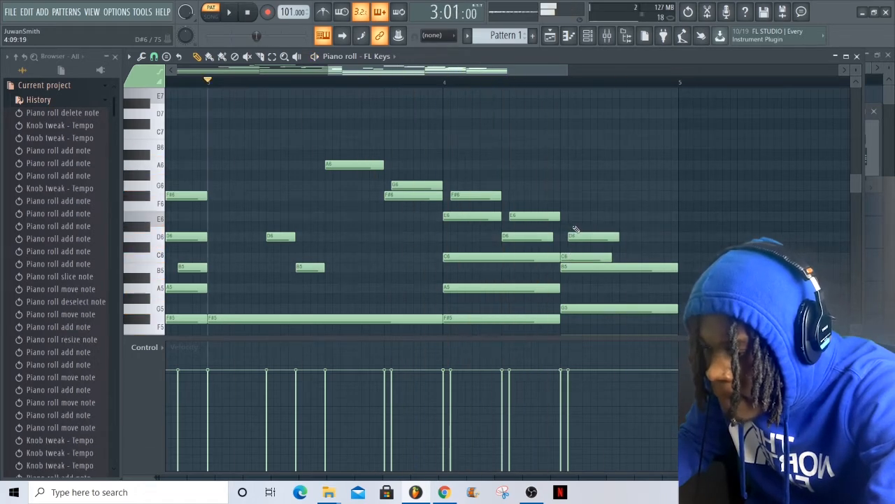
- Add a B5 on beat 4 of bar 4 with a C6 entering just after it, and play from bar 3
{"action": "key", "text": "space"}
{"action": "left_click", "coordinate": [623, 266]}
{"action": "left_click", "coordinate": [629, 257]}
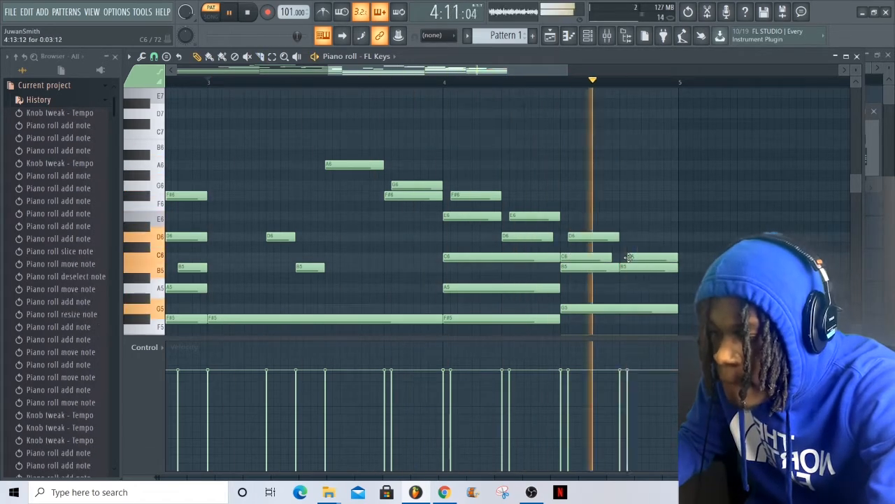
{"action": "key", "text": "space"}
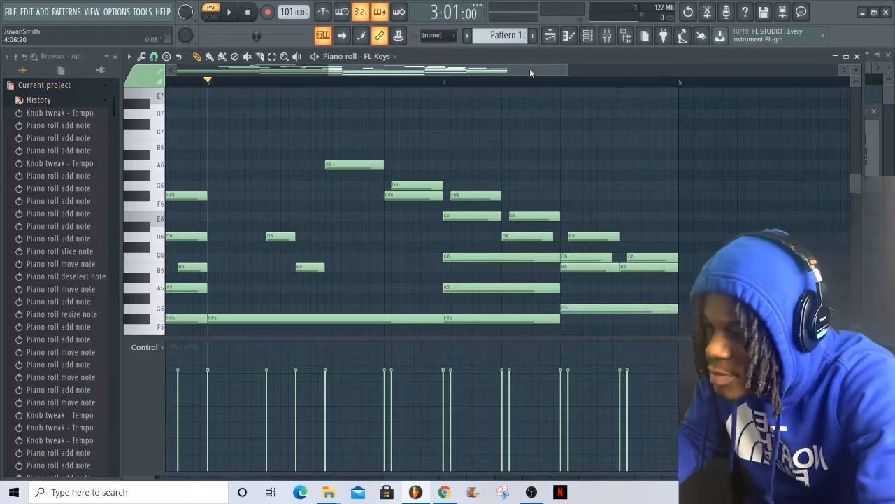
- Lengthen bar 2's last melody B5 to beat 2 of bar 3, bar 3's D6 to beat 3, and its B5 just past beat 4
{"action": "scroll", "coordinate": [529, 68], "scroll_direction": "down", "scroll_amount": 3}
{"action": "key", "text": "space"}
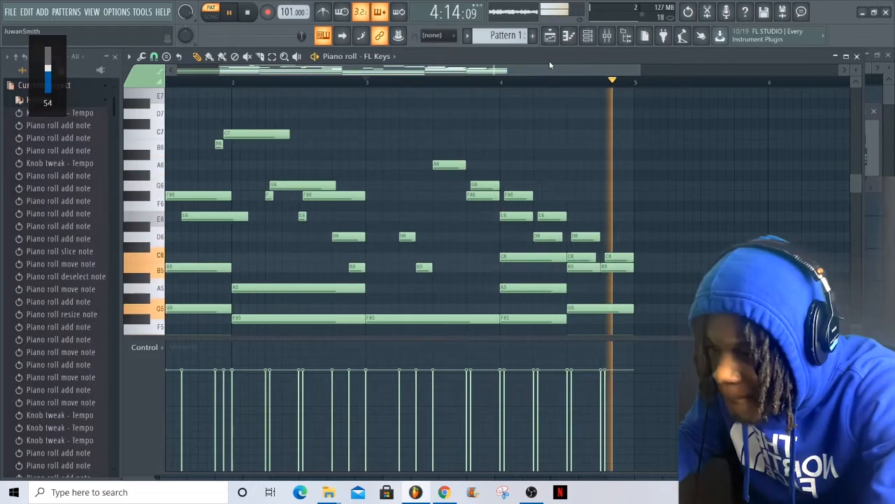
{"action": "scroll", "coordinate": [549, 65], "scroll_direction": "down", "scroll_amount": 2}
{"action": "scroll", "coordinate": [549, 68], "scroll_direction": "up", "scroll_amount": 1}
{"action": "left_click_drag", "start_coordinate": [421, 268], "coordinate": [453, 267]}
{"action": "left_click_drag", "start_coordinate": [468, 237], "coordinate": [485, 237]}
{"action": "left_click_drag", "start_coordinate": [484, 268], "coordinate": [518, 269]}
- In bar 4, lengthen the F#6 to just before beat 3 and the second D6 to the end of the bar
{"action": "left_click_drag", "start_coordinate": [578, 196], "coordinate": [600, 199]}
{"action": "left_click_drag", "start_coordinate": [607, 237], "coordinate": [678, 237]}
{"action": "key", "text": "space"}
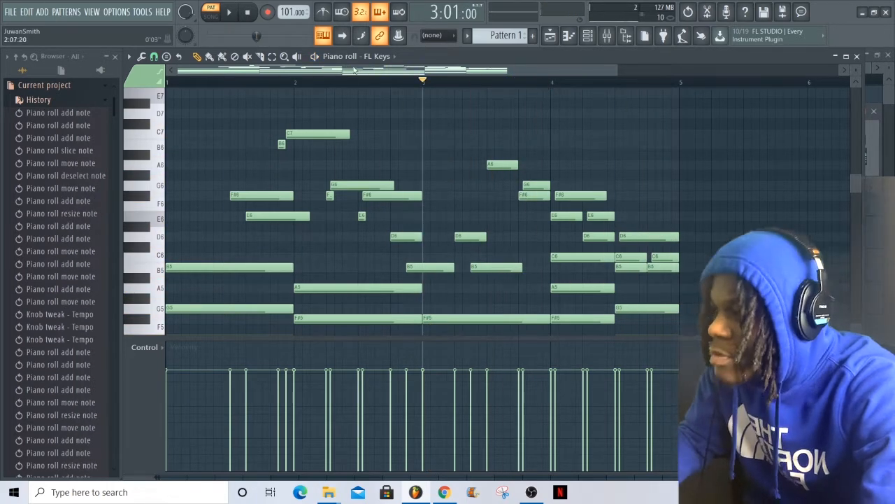
- Examine the melody and chord notes across bars 1 to 4 up close
{"action": "key", "text": "space"}
{"action": "scroll", "coordinate": [516, 131], "scroll_direction": "up", "scroll_amount": 1}
{"action": "scroll", "coordinate": [522, 76], "scroll_direction": "down", "scroll_amount": 1}
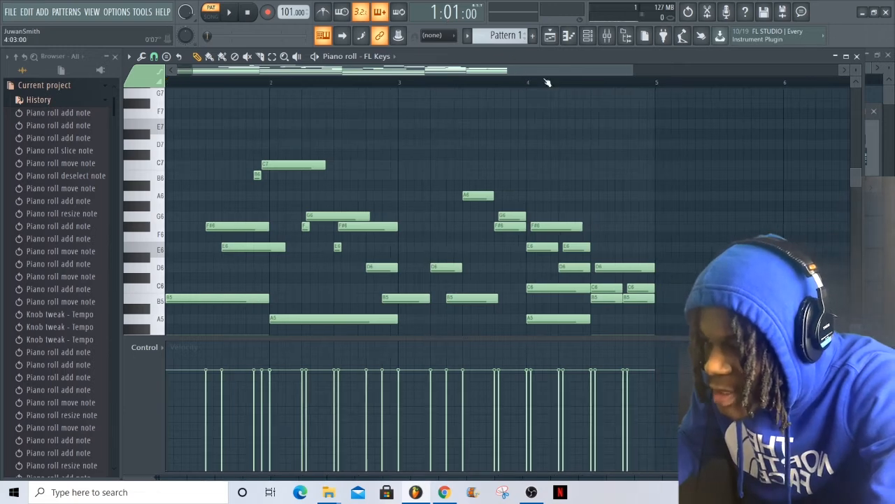
{"action": "scroll", "coordinate": [581, 84], "scroll_direction": "up", "scroll_amount": 4}
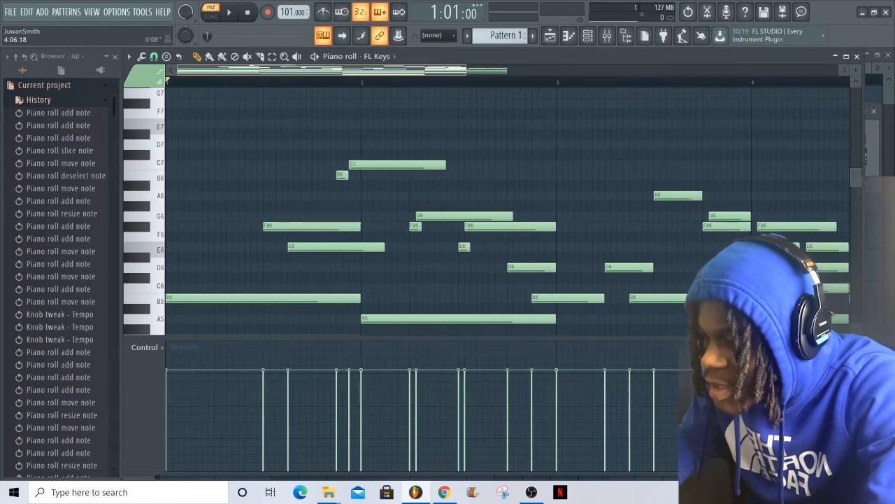
{"action": "scroll", "coordinate": [460, 243], "scroll_direction": "down", "scroll_amount": 5}
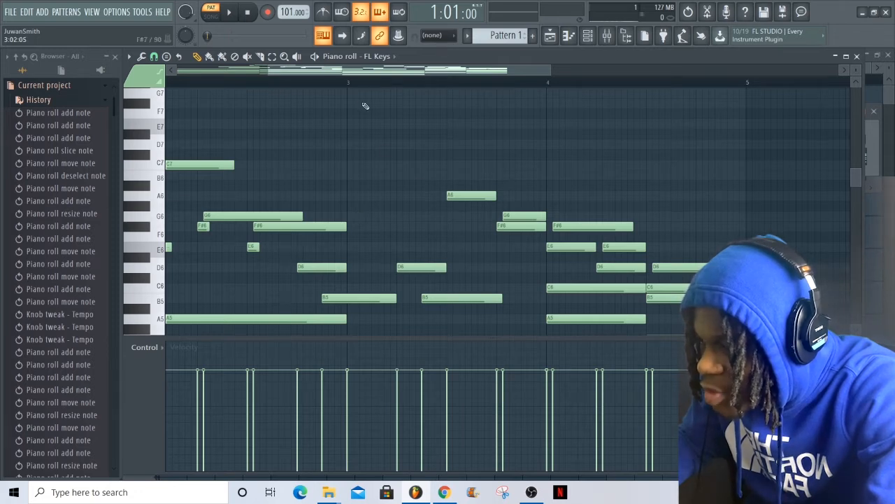
{"action": "scroll", "coordinate": [469, 70], "scroll_direction": "up", "scroll_amount": 4}
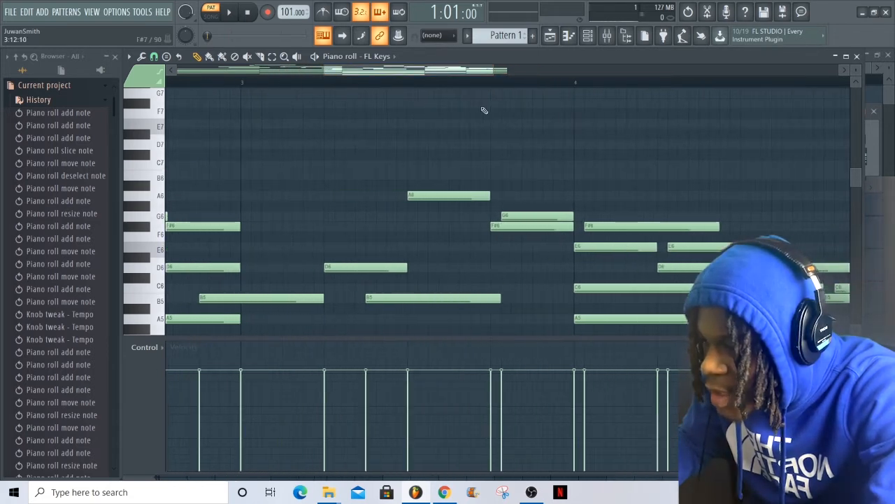
- Play the pattern from the start of bar 3 to hear the melody through bar 4
{"action": "left_click_drag", "start_coordinate": [475, 73], "coordinate": [514, 79]}
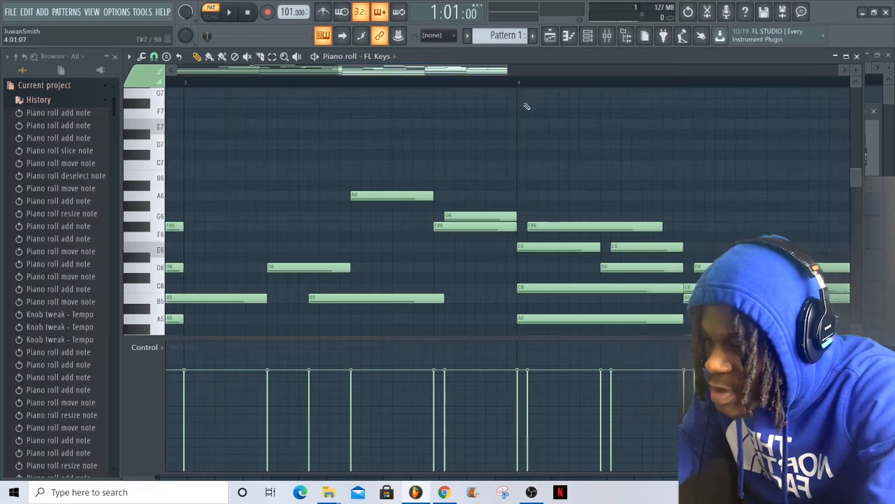
{"action": "scroll", "coordinate": [477, 77], "scroll_direction": "down", "scroll_amount": 3}
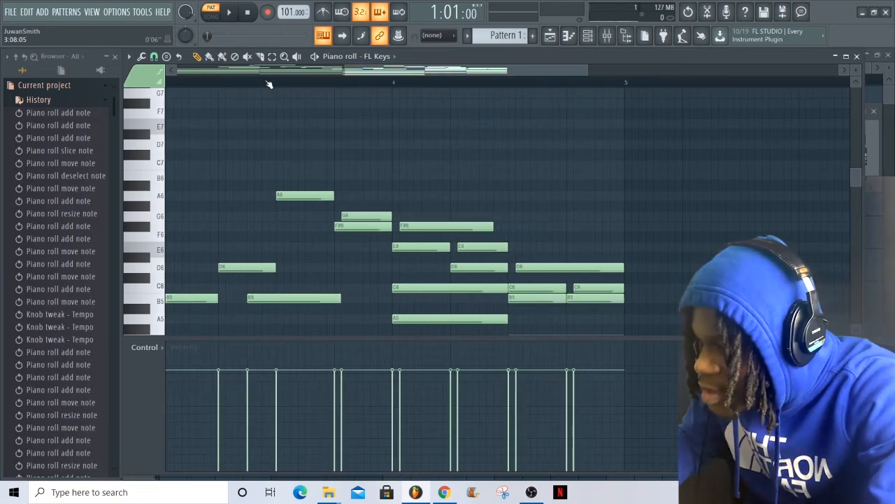
{"action": "left_click_drag", "start_coordinate": [257, 83], "coordinate": [311, 89]}
{"action": "key", "text": "space"}
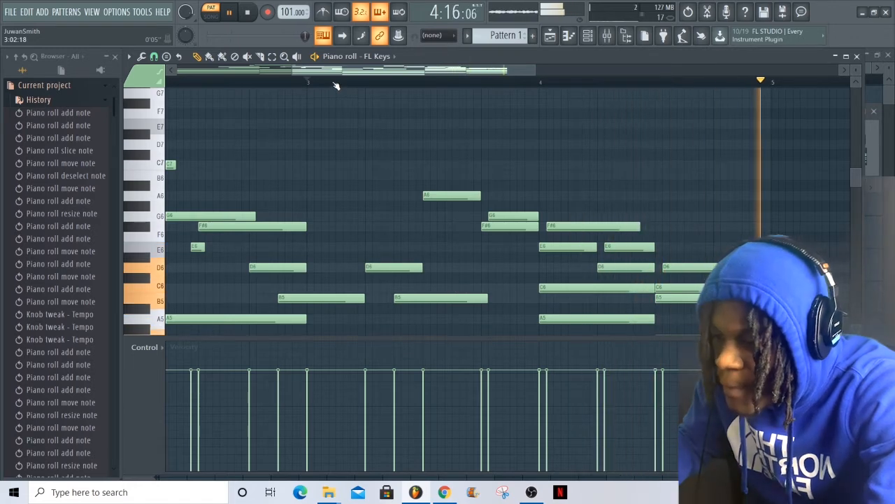
{"action": "key", "text": "space"}
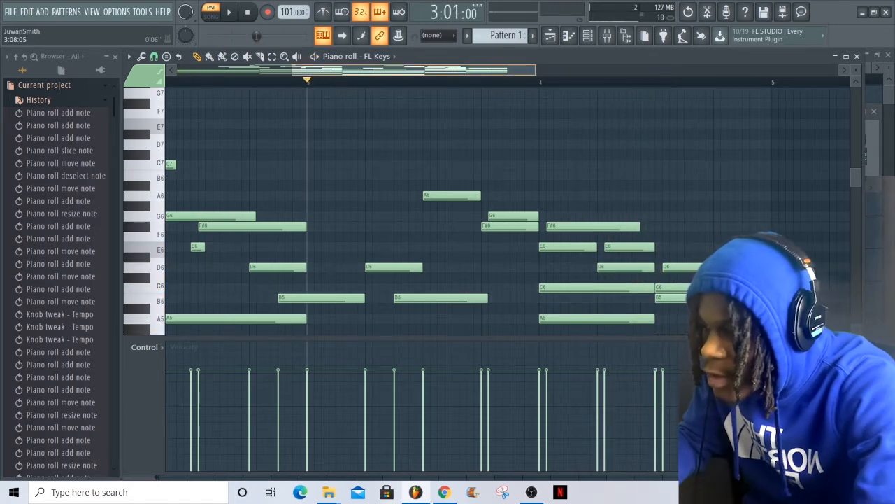
- Review the melody and chord notes from bar 2 through bar 4
{"action": "scroll", "coordinate": [508, 210], "scroll_direction": "down", "scroll_amount": 3}
{"action": "scroll", "coordinate": [537, 210], "scroll_direction": "up", "scroll_amount": 2}
{"action": "scroll", "coordinate": [508, 210], "scroll_direction": "left", "scroll_amount": 3}
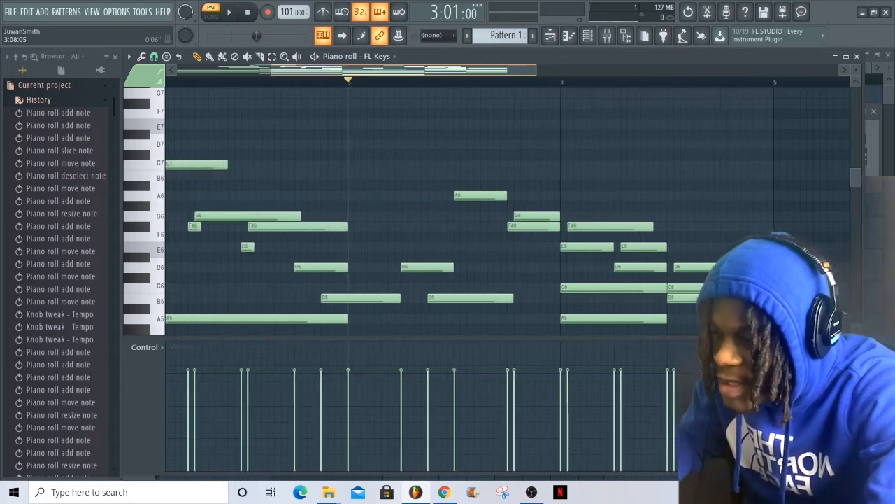
{"action": "left_click_drag", "start_coordinate": [404, 70], "coordinate": [453, 71]}
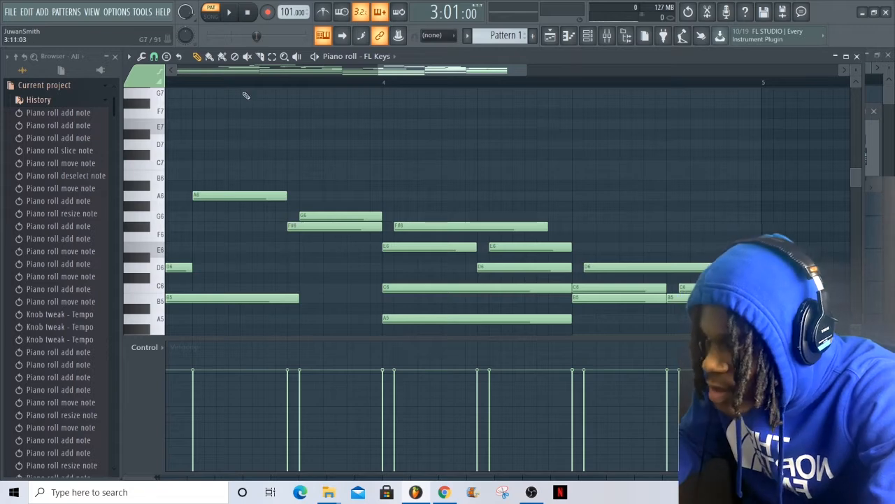
{"action": "left_click", "coordinate": [154, 59]}
{"action": "left_click", "coordinate": [172, 149]}
{"action": "left_click_drag", "start_coordinate": [452, 70], "coordinate": [366, 70]}
{"action": "mouse_move", "coordinate": [552, 70]}
{"action": "left_mouse_down"}
{"action": "mouse_move", "coordinate": [648, 70]}
{"action": "mouse_move", "coordinate": [536, 70]}
{"action": "left_mouse_up"}
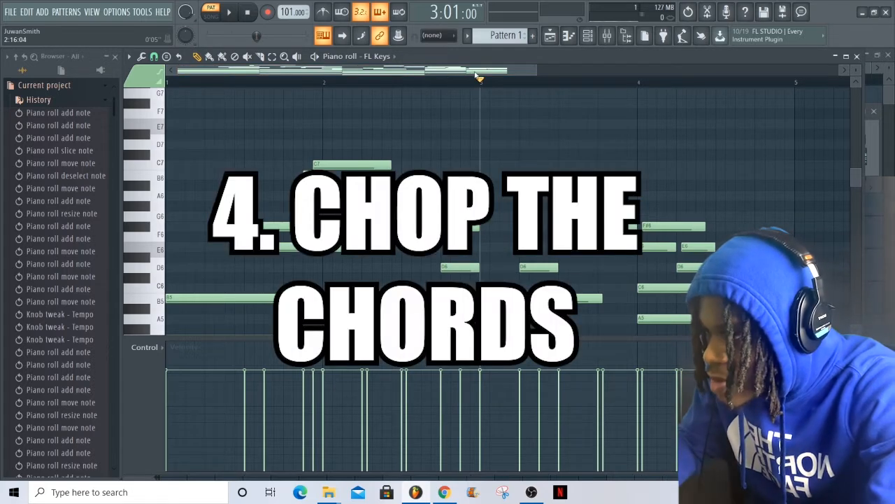
- Slice bar 1's E5 chord note at beat 4
{"action": "scroll", "coordinate": [478, 74], "scroll_direction": "down", "scroll_amount": 1}
{"action": "scroll", "coordinate": [556, 186], "scroll_direction": "down", "scroll_amount": 5}
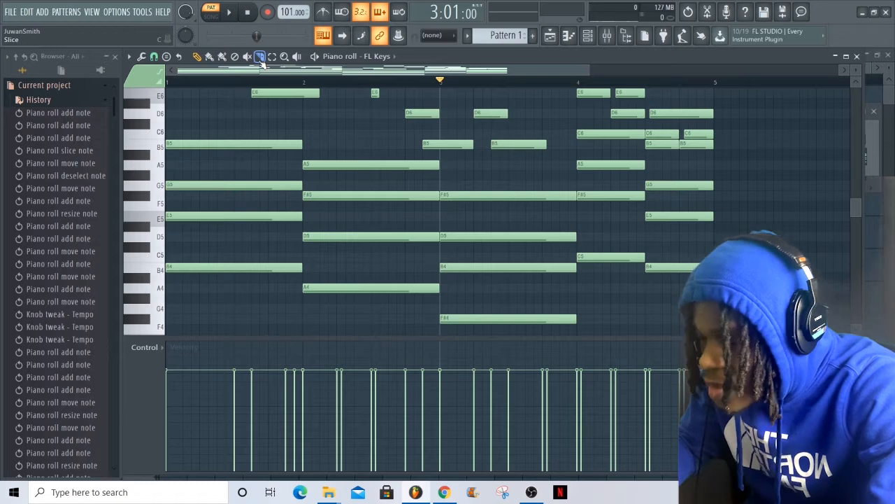
{"action": "scroll", "coordinate": [290, 184], "scroll_direction": "up", "scroll_amount": 4}
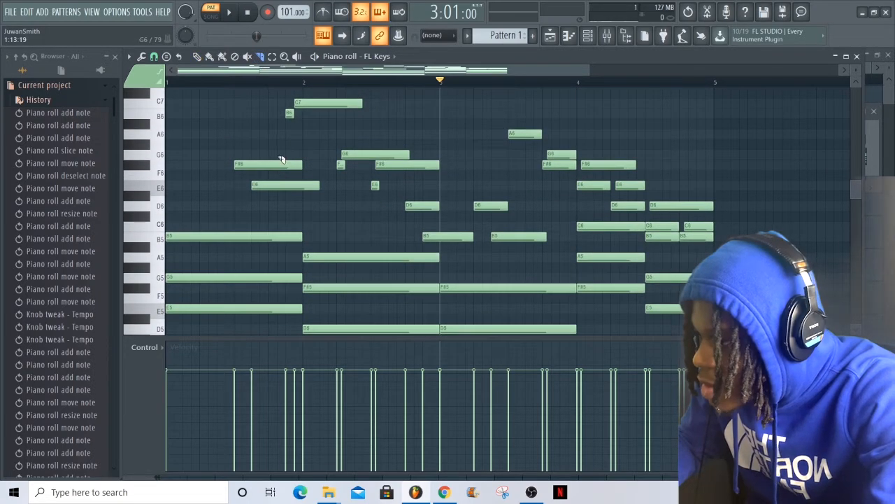
{"action": "scroll", "coordinate": [282, 235], "scroll_direction": "down", "scroll_amount": 1}
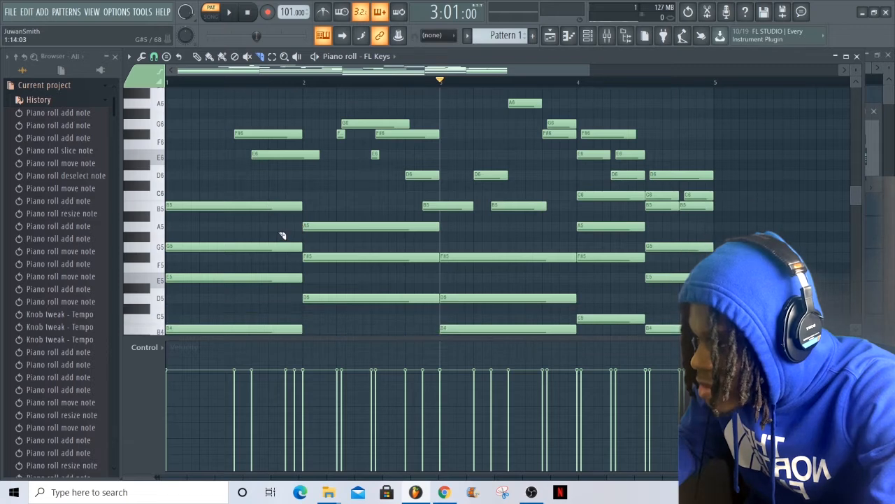
{"action": "left_click", "coordinate": [269, 278]}
{"action": "scroll", "coordinate": [284, 252], "scroll_direction": "up", "scroll_amount": 2}
{"action": "scroll", "coordinate": [286, 203], "scroll_direction": "down", "scroll_amount": 3}
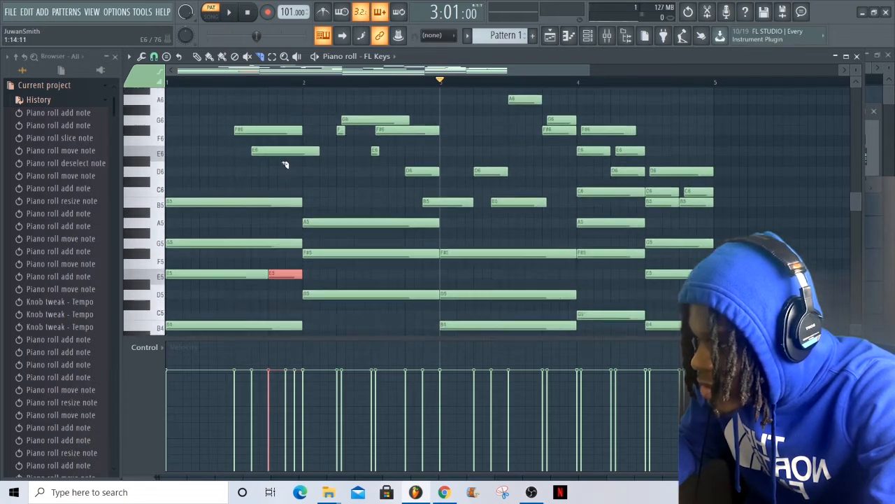
- Play the pattern to hear the sliced E5 chord note against the melody
{"action": "key", "text": "space"}
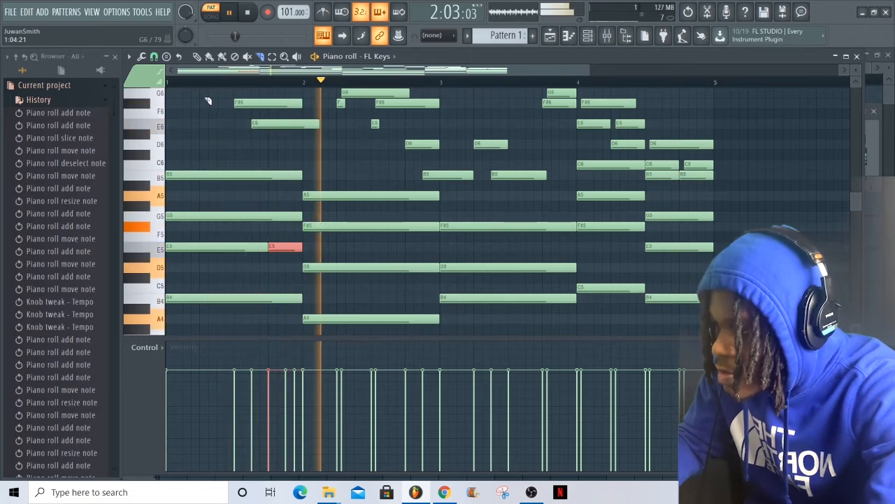
{"action": "scroll", "coordinate": [384, 109], "scroll_direction": "up", "scroll_amount": 2}
{"action": "scroll", "coordinate": [539, 244], "scroll_direction": "up", "scroll_amount": 1}
{"action": "scroll", "coordinate": [539, 244], "scroll_direction": "down", "scroll_amount": 3}
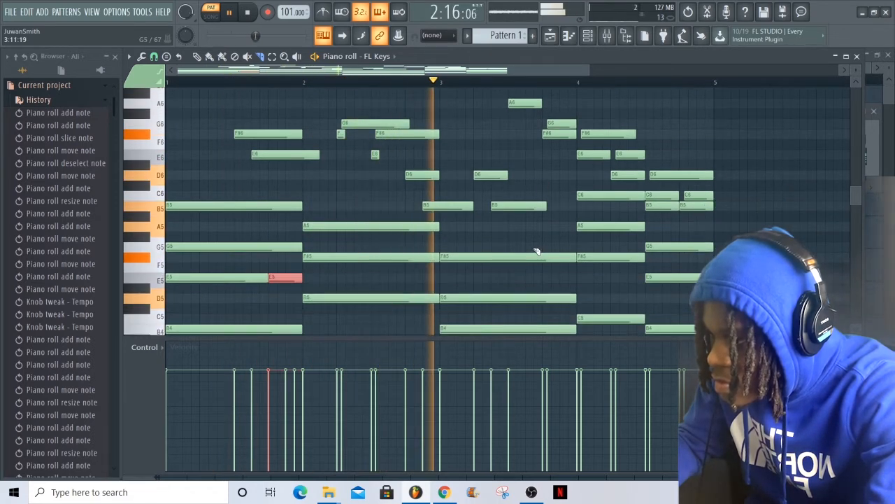
{"action": "key", "text": "space"}
{"action": "scroll", "coordinate": [329, 168], "scroll_direction": "up", "scroll_amount": 2}
{"action": "scroll", "coordinate": [340, 161], "scroll_direction": "down", "scroll_amount": 3}
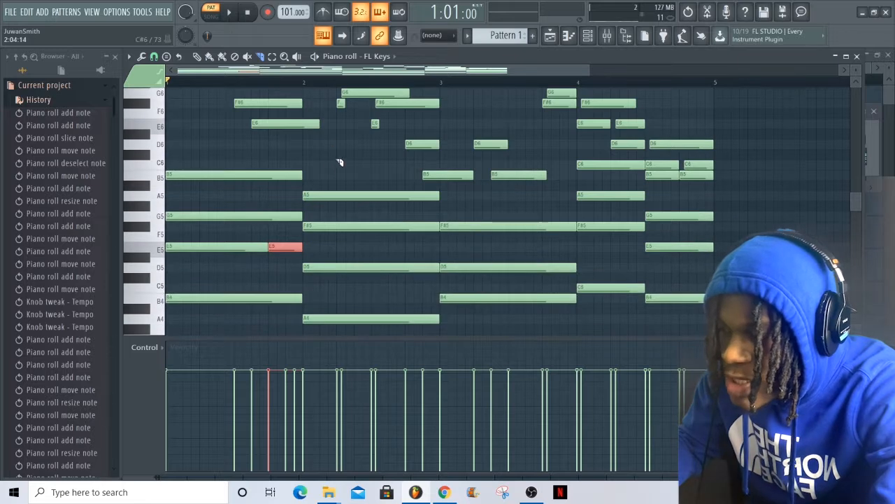
- Slice bar 2's D5 chord note just after beat 4 and bar 3's B4 midway through beat 3
{"action": "scroll", "coordinate": [362, 210], "scroll_direction": "up", "scroll_amount": 3}
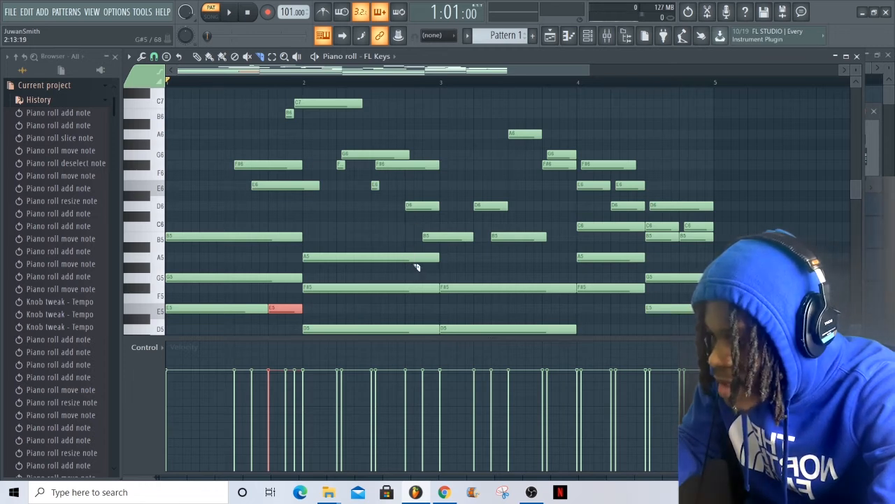
{"action": "scroll", "coordinate": [418, 265], "scroll_direction": "down", "scroll_amount": 3}
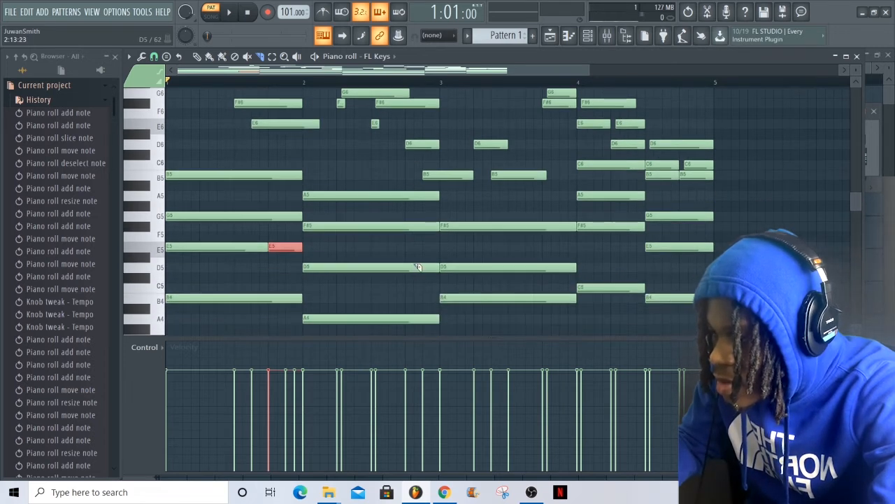
{"action": "left_click", "coordinate": [417, 267]}
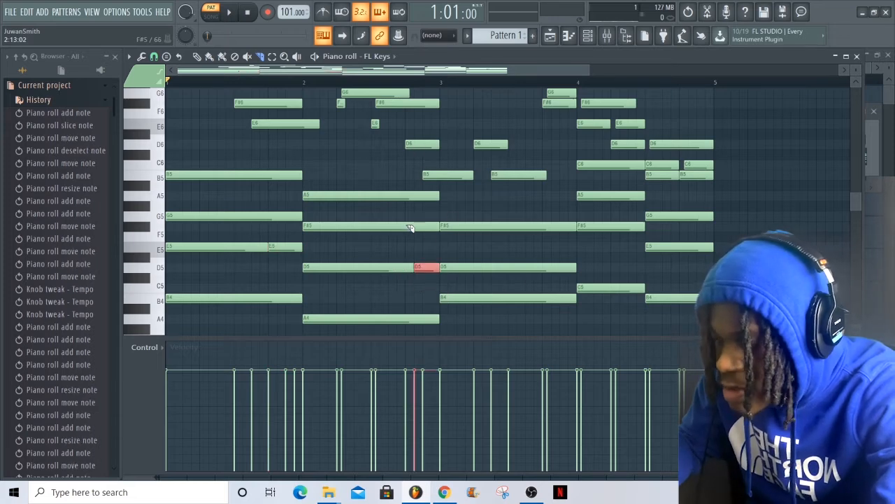
{"action": "scroll", "coordinate": [525, 270], "scroll_direction": "up", "scroll_amount": 2}
{"action": "scroll", "coordinate": [525, 271], "scroll_direction": "down", "scroll_amount": 1}
{"action": "left_click", "coordinate": [528, 326]}
{"action": "scroll", "coordinate": [553, 290], "scroll_direction": "up", "scroll_amount": 1}
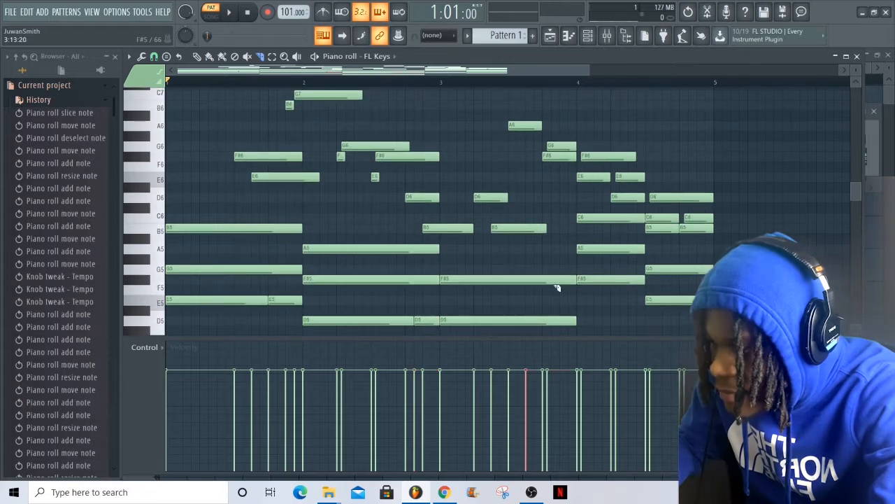
- Slice bar 3's F#5 halfway through beat 4, bar 4's C5 midway through beat 2, and its G5 midway through beat 4
{"action": "left_click", "coordinate": [560, 280]}
{"action": "scroll", "coordinate": [552, 266], "scroll_direction": "down", "scroll_amount": 3}
{"action": "key", "text": "ctrl+z"}
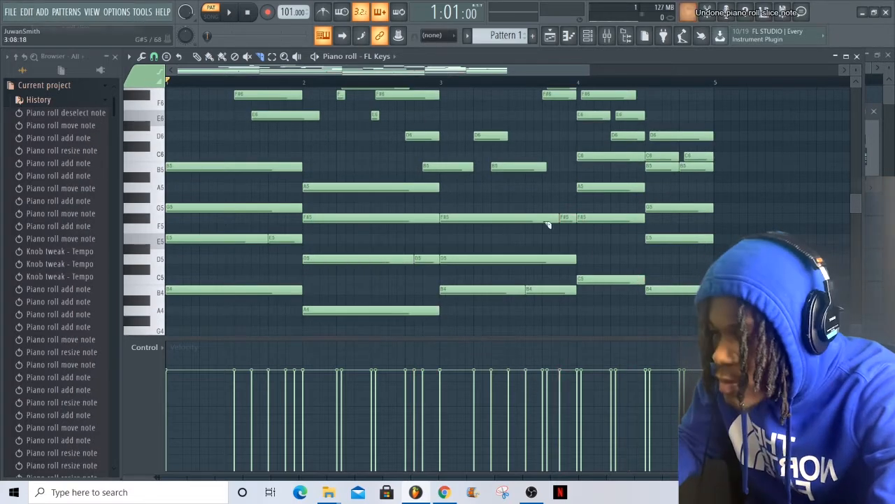
{"action": "left_click", "coordinate": [700, 208]}
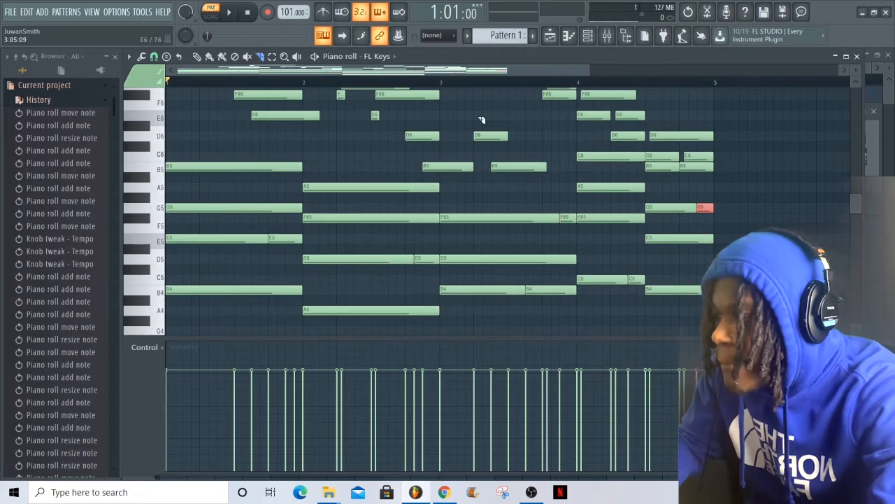
- Play the sliced chords from bar 1 and look over the chord and melody notes
{"action": "key", "text": "space"}
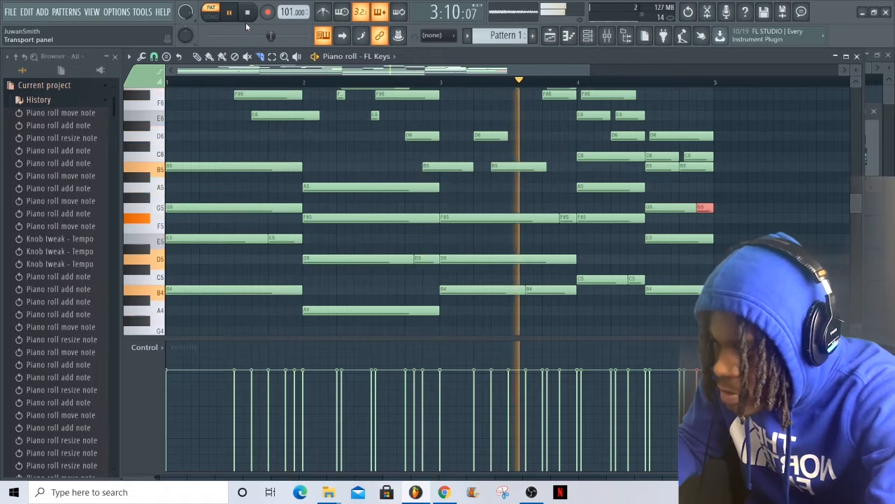
{"action": "key", "text": "space"}
{"action": "scroll", "coordinate": [448, 226], "scroll_direction": "down", "scroll_amount": 5}
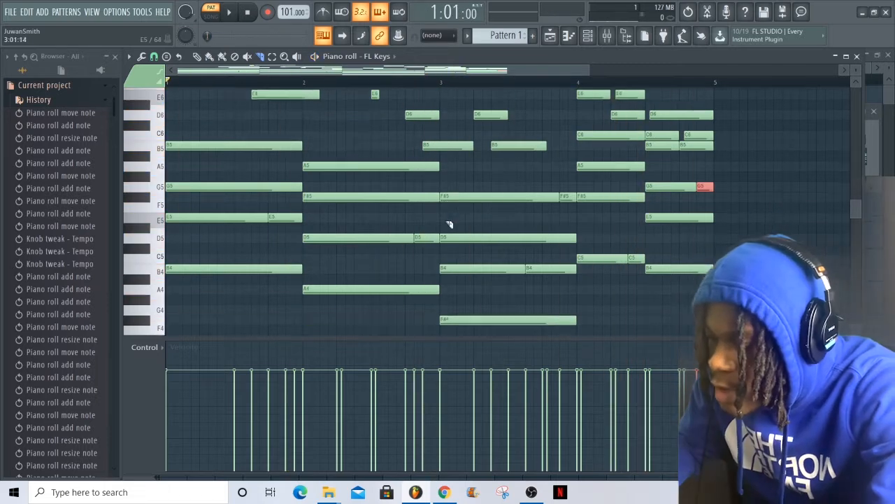
{"action": "scroll", "coordinate": [368, 219], "scroll_direction": "up", "scroll_amount": 6}
{"action": "scroll", "coordinate": [514, 224], "scroll_direction": "up", "scroll_amount": 7}
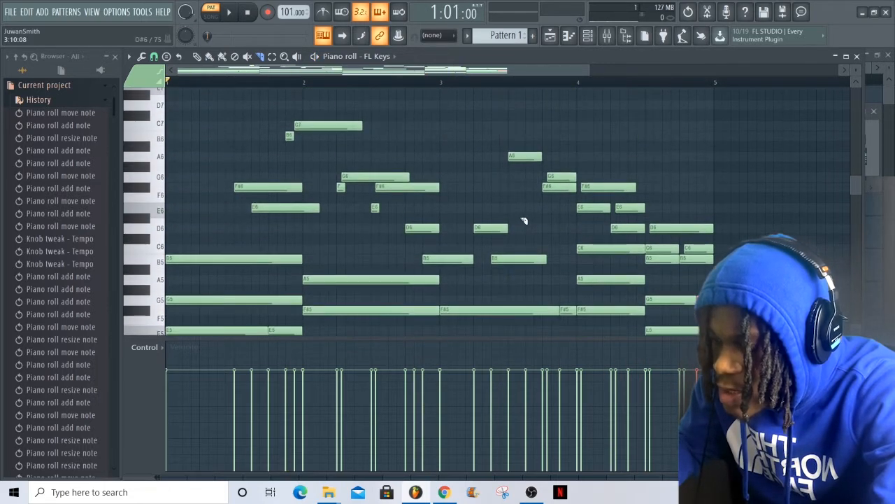
{"action": "scroll", "coordinate": [535, 214], "scroll_direction": "down", "scroll_amount": 8}
{"action": "scroll", "coordinate": [588, 210], "scroll_direction": "up", "scroll_amount": 5}
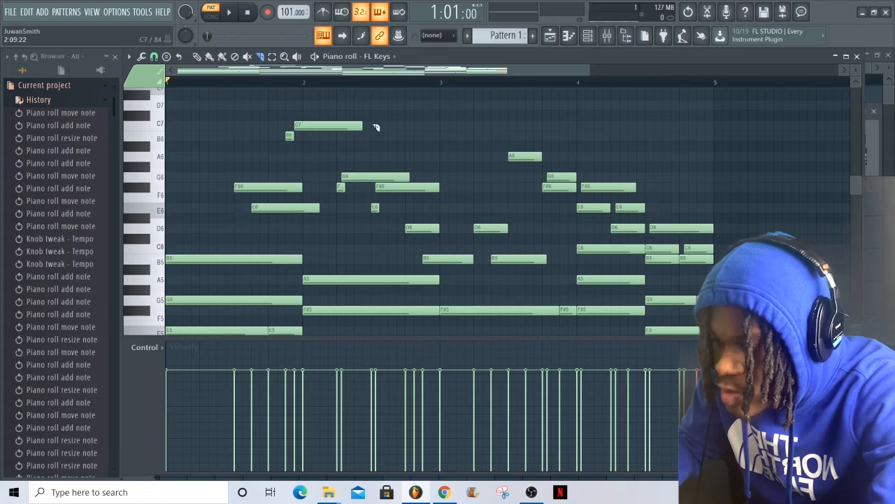
- Set playback to just after the start of bar 1 and listen to the pattern through bar 4
{"action": "left_click", "coordinate": [176, 81]}
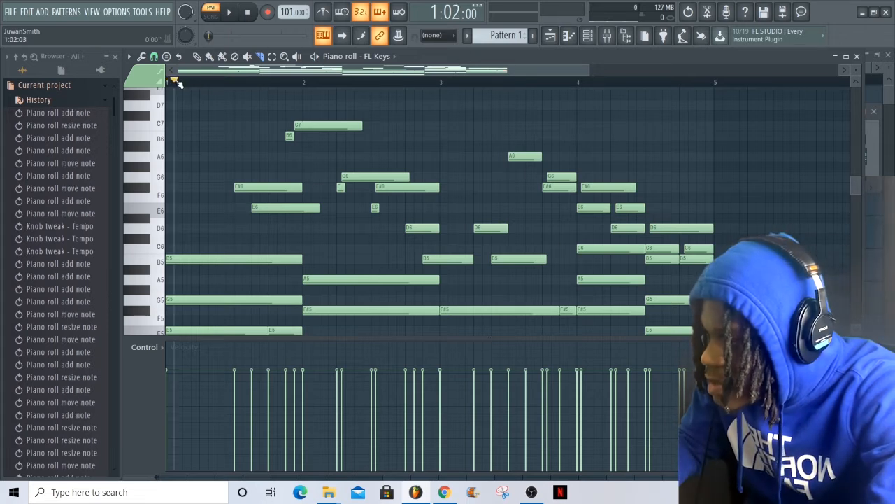
{"action": "left_click", "coordinate": [230, 13]}
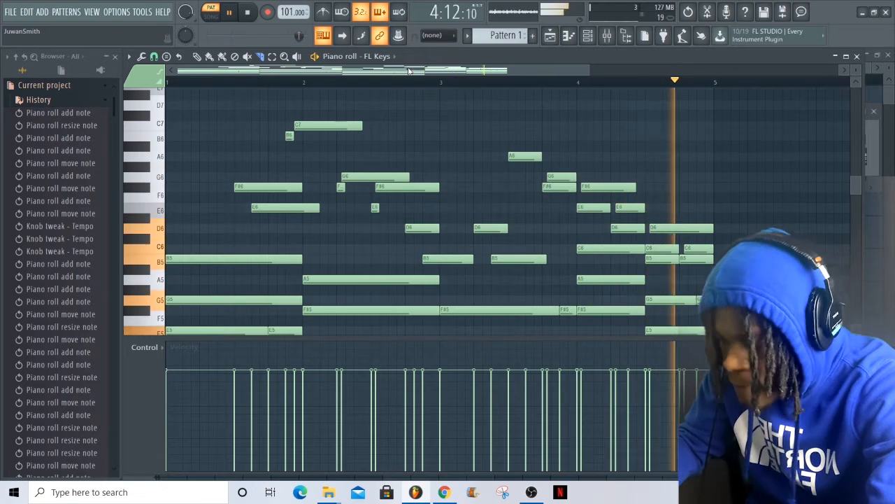
{"action": "key", "text": "space"}
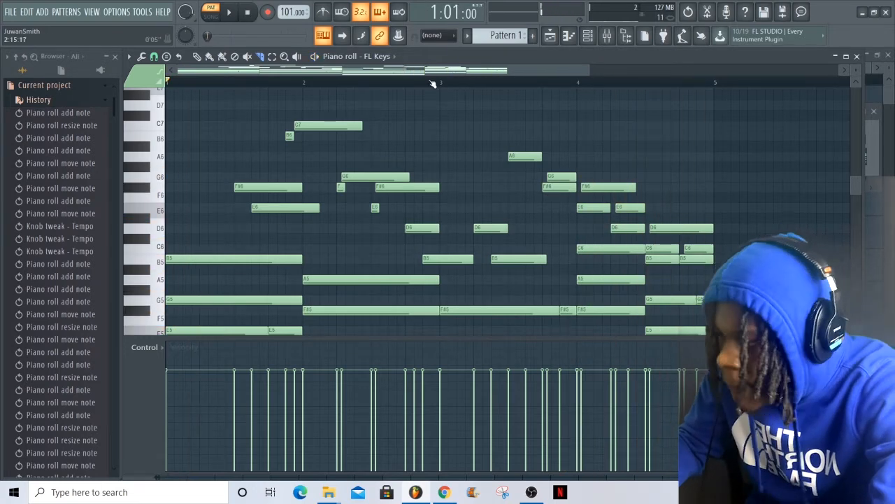
- Select all chord and melody notes across bars 1 to 4
{"action": "scroll", "coordinate": [432, 84], "scroll_direction": "down", "scroll_amount": 5}
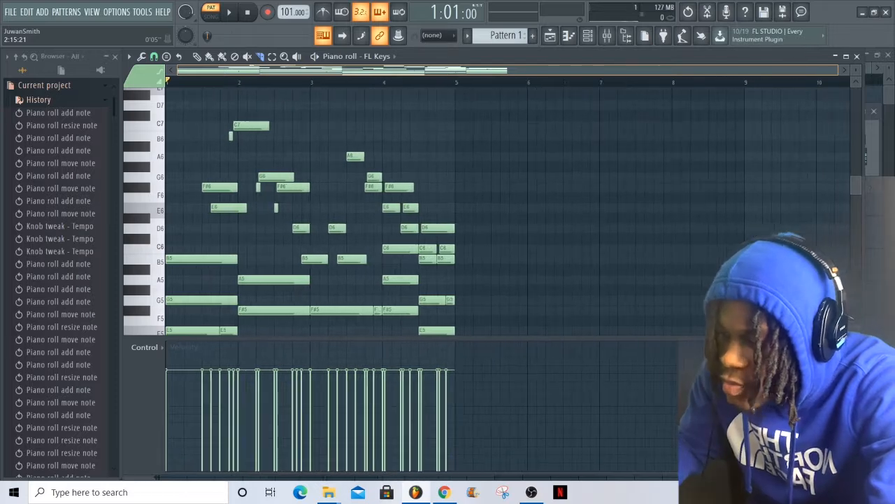
{"action": "scroll", "coordinate": [433, 83], "scroll_direction": "down", "scroll_amount": 3}
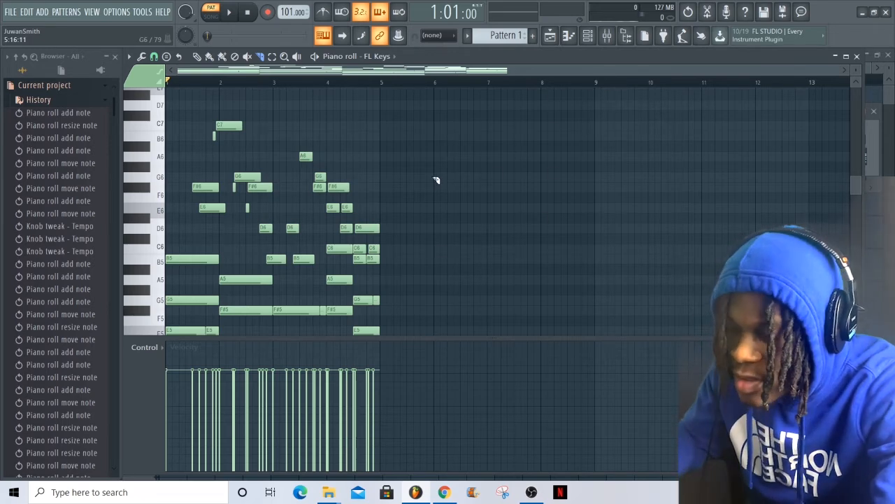
{"action": "scroll", "coordinate": [452, 71], "scroll_direction": "up", "scroll_amount": 5}
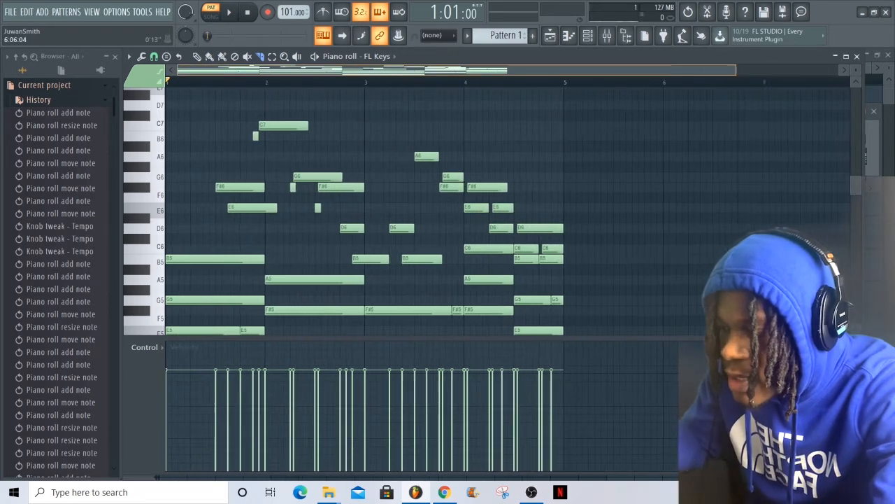
{"action": "left_click_drag", "start_coordinate": [452, 71], "coordinate": [540, 97]}
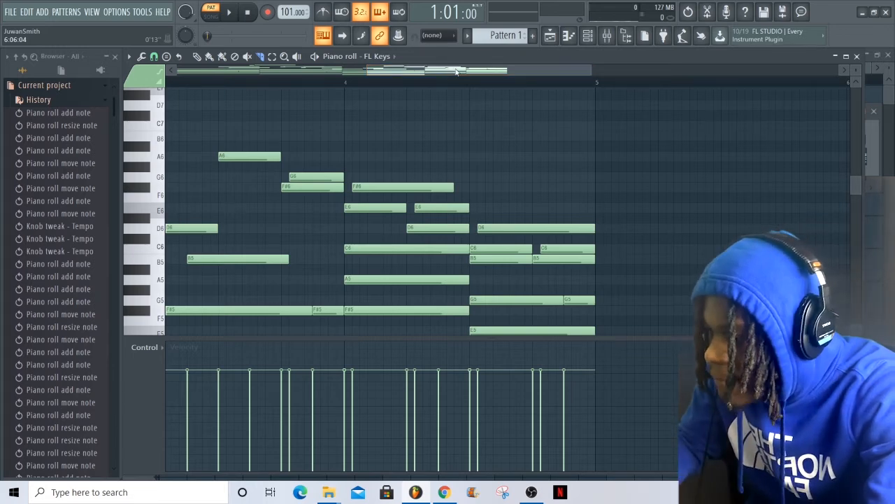
{"action": "left_click_drag", "start_coordinate": [455, 71], "coordinate": [324, 65]}
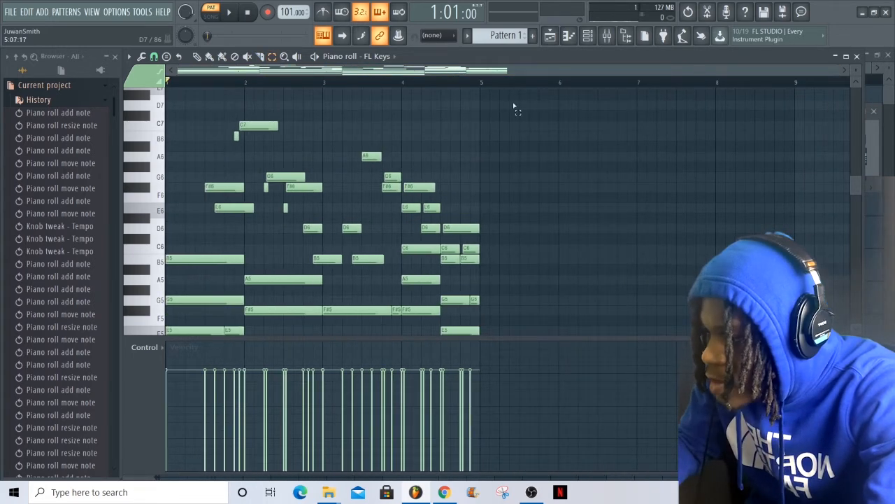
{"action": "left_click_drag", "start_coordinate": [528, 93], "coordinate": [434, 184]}
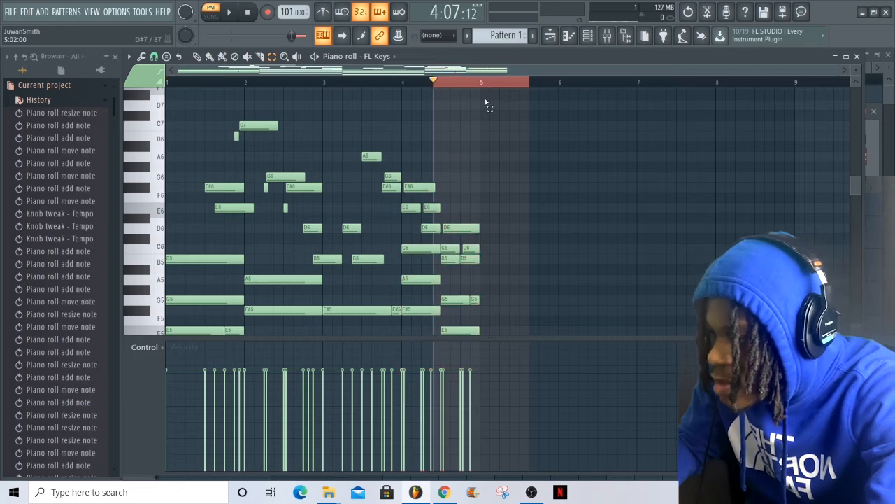
{"action": "left_click_drag", "start_coordinate": [484, 92], "coordinate": [88, 404]}
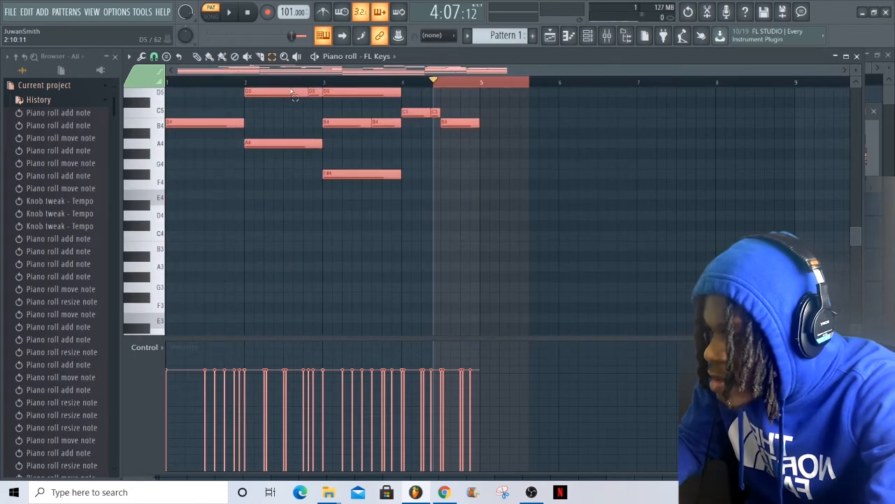
{"action": "left_click", "coordinate": [470, 175]}
{"action": "key", "text": "ctrl+a"}
{"action": "scroll", "coordinate": [489, 203], "scroll_direction": "up", "scroll_amount": 8}
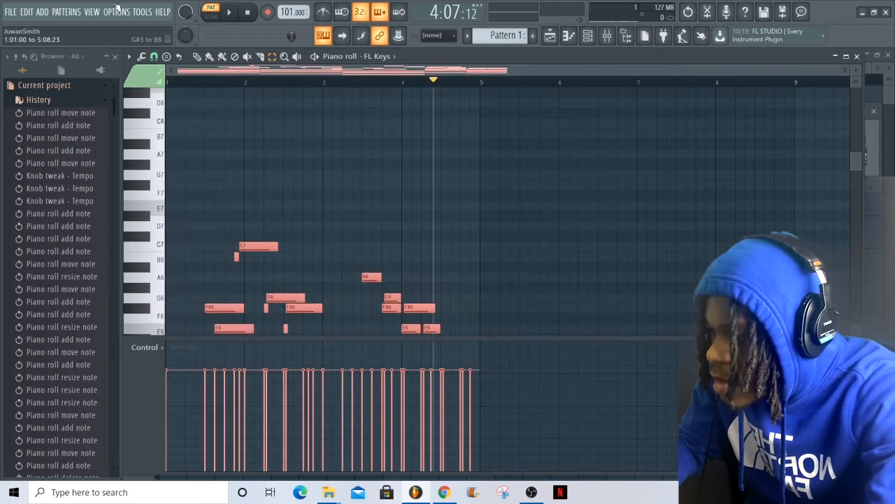
- Strum the selected notes with the Strumizer, reducing the start time strength slightly and leaving Chop chords and Alternate direction off
{"action": "scroll", "coordinate": [460, 136], "scroll_direction": "down", "scroll_amount": 3}
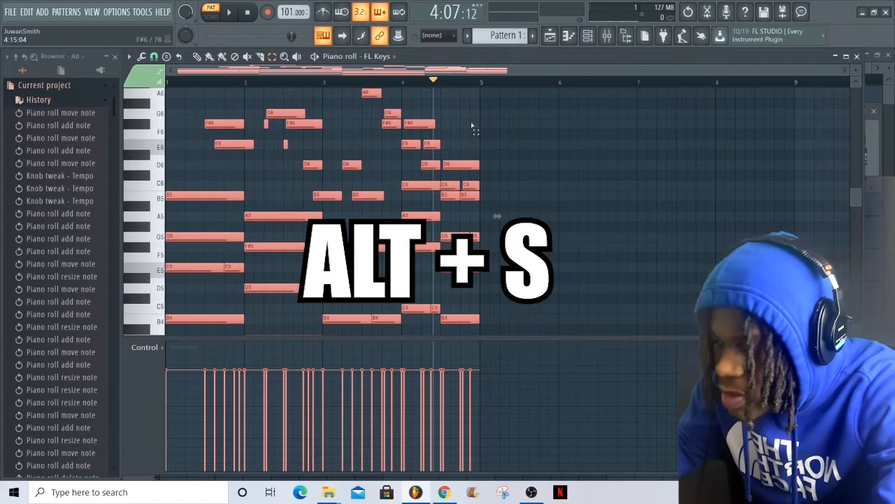
{"action": "key", "text": "alt+s"}
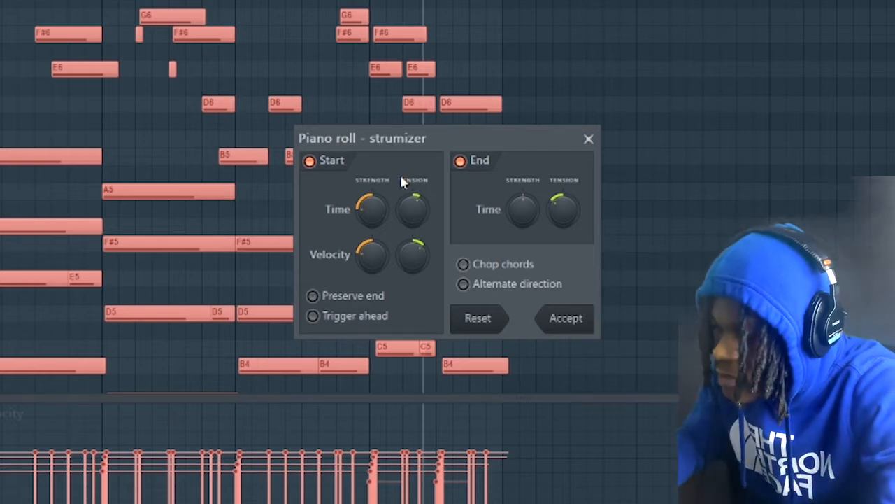
{"action": "left_click_drag", "start_coordinate": [375, 212], "coordinate": [376, 224]}
{"action": "left_click_drag", "start_coordinate": [372, 256], "coordinate": [372, 257]}
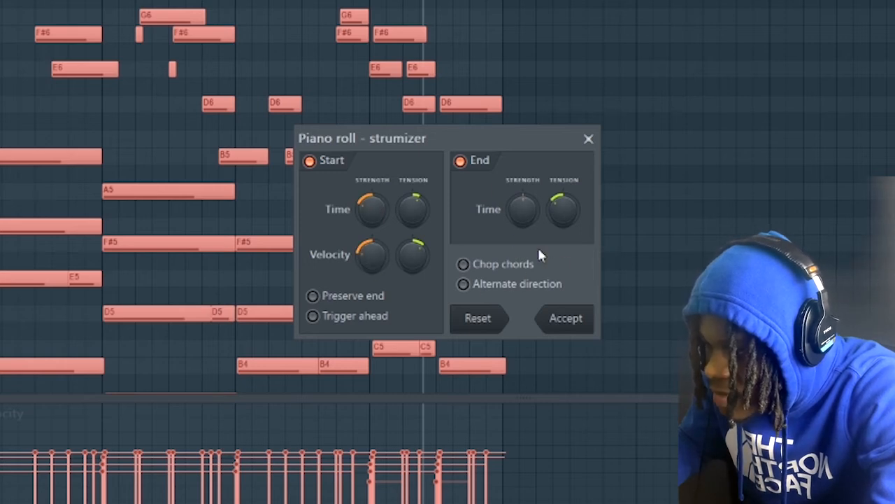
{"action": "left_click", "coordinate": [566, 317]}
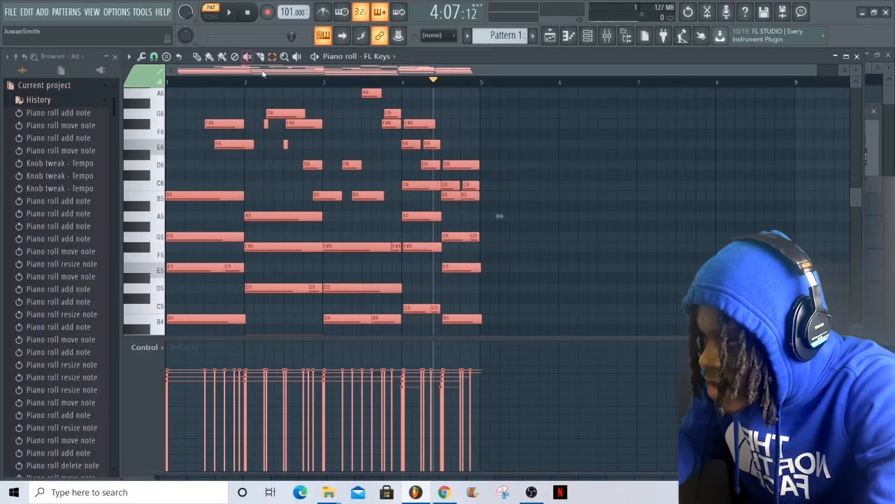
- Set the grid snap to Bar and slice off the strummed chord tails that extend past the start of bar 5
{"action": "left_click", "coordinate": [154, 56]}
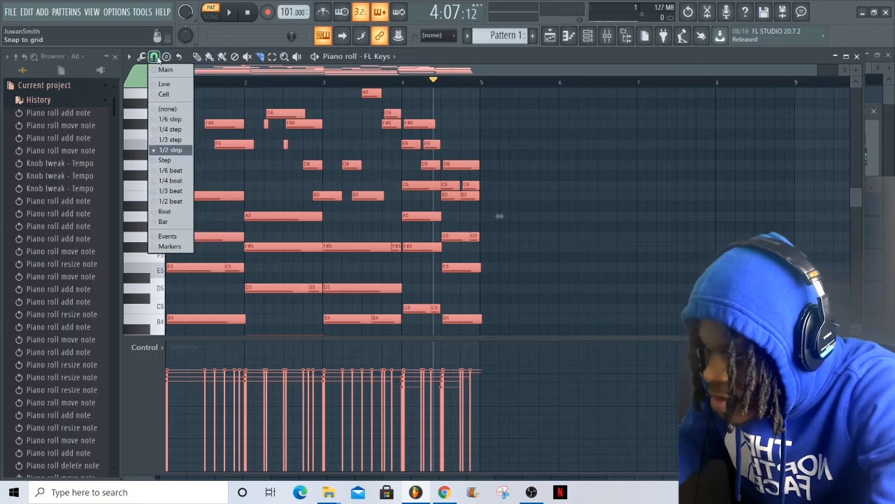
{"action": "left_click", "coordinate": [171, 223]}
{"action": "scroll", "coordinate": [503, 278], "scroll_direction": "down", "scroll_amount": 3}
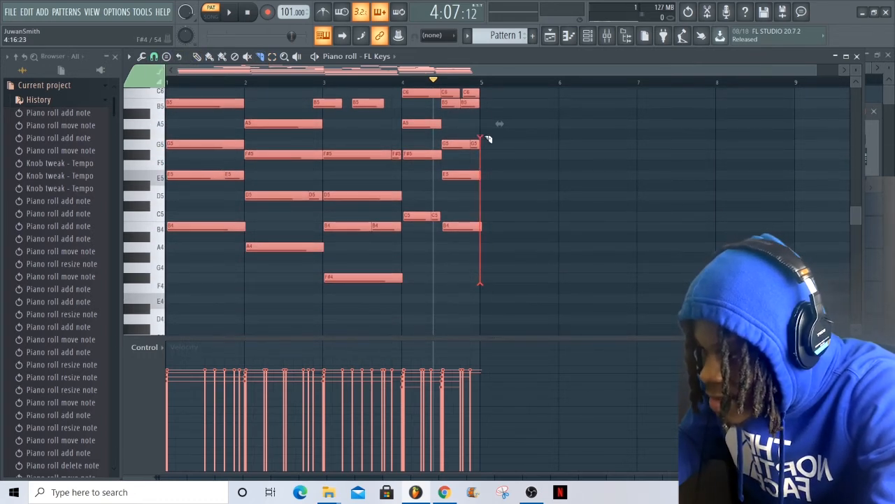
{"action": "scroll", "coordinate": [493, 175], "scroll_direction": "up", "scroll_amount": 6}
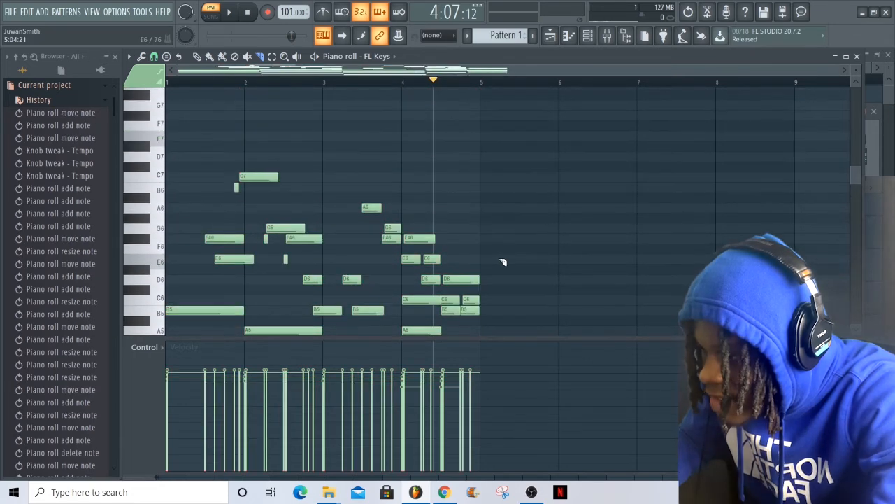
{"action": "scroll", "coordinate": [491, 281], "scroll_direction": "down", "scroll_amount": 4}
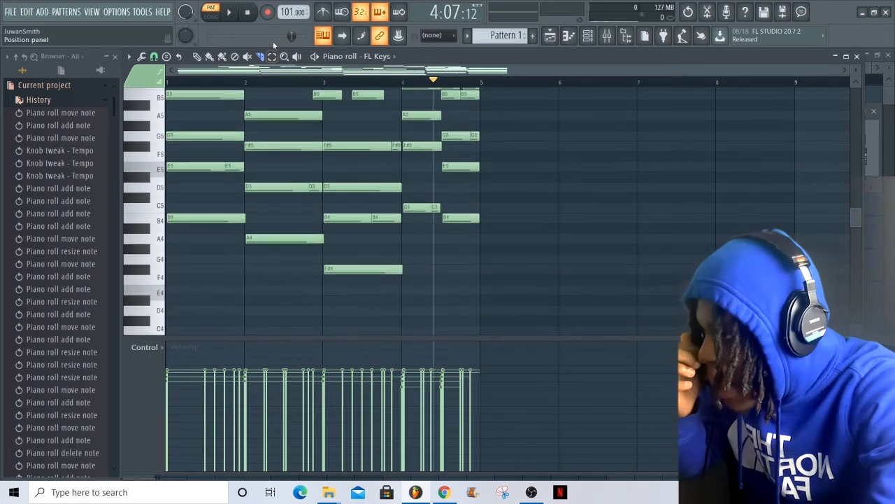
- Play the strummed pattern from the start of bar 1 at a raised system volume, look over its notes, and stop playback
{"action": "left_click", "coordinate": [248, 14]}
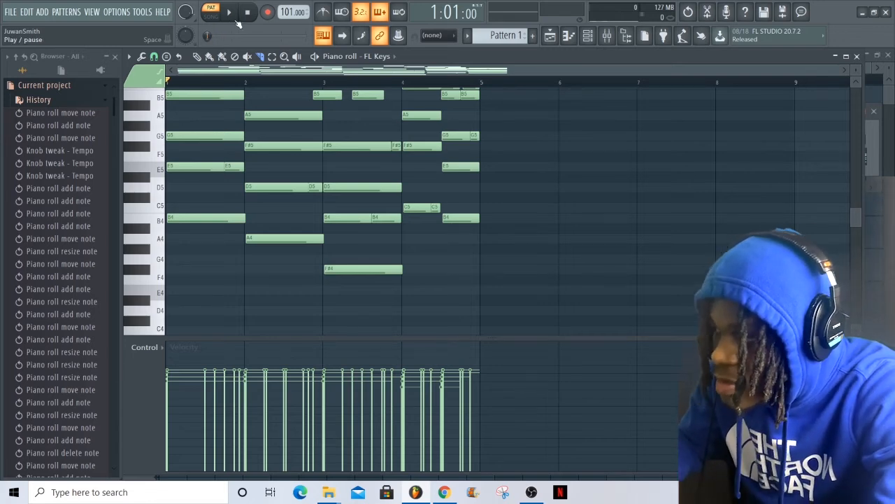
{"action": "left_click", "coordinate": [236, 21]}
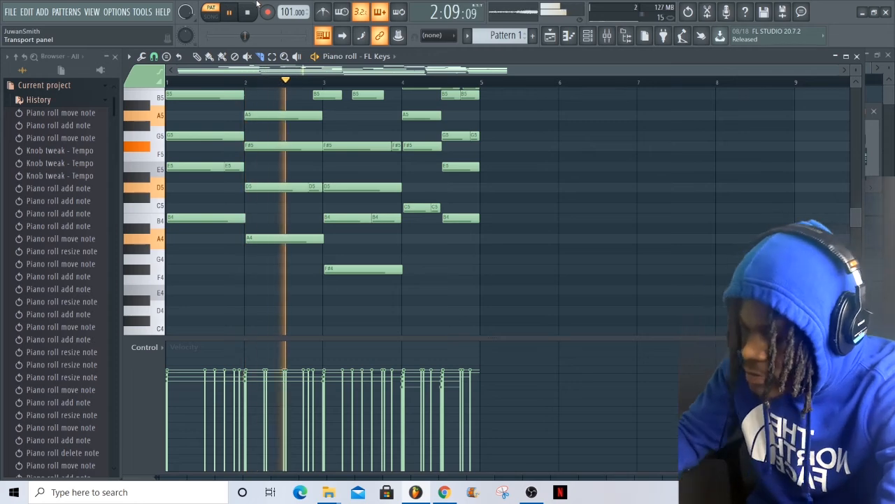
{"action": "key", "text": "XF86AudioRaiseVolume"}
{"action": "key", "text": "XF86AudioRaiseVolume"}
{"action": "key", "text": "XF86AudioRaiseVolume"}
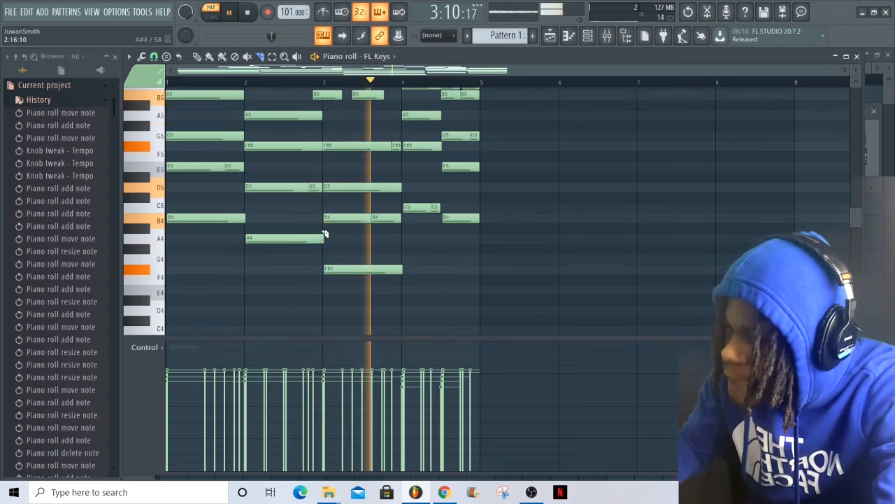
{"action": "scroll", "coordinate": [325, 233], "scroll_direction": "up", "scroll_amount": 6}
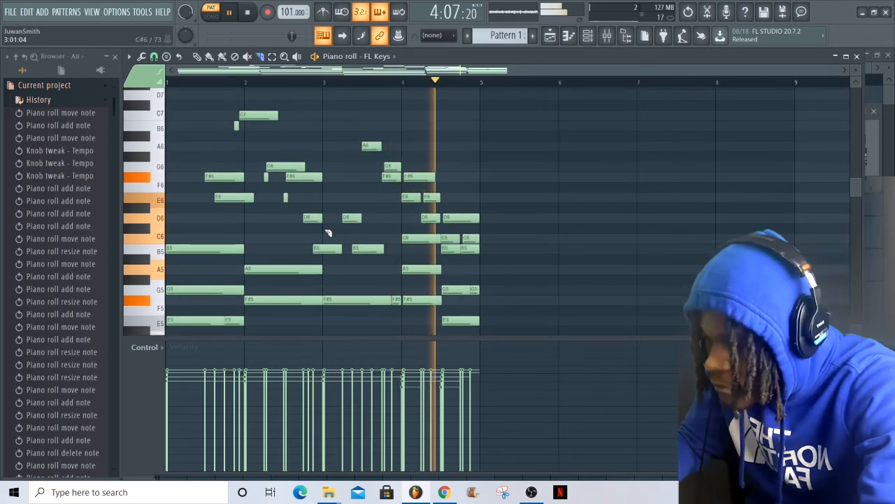
{"action": "scroll", "coordinate": [327, 232], "scroll_direction": "down", "scroll_amount": 1}
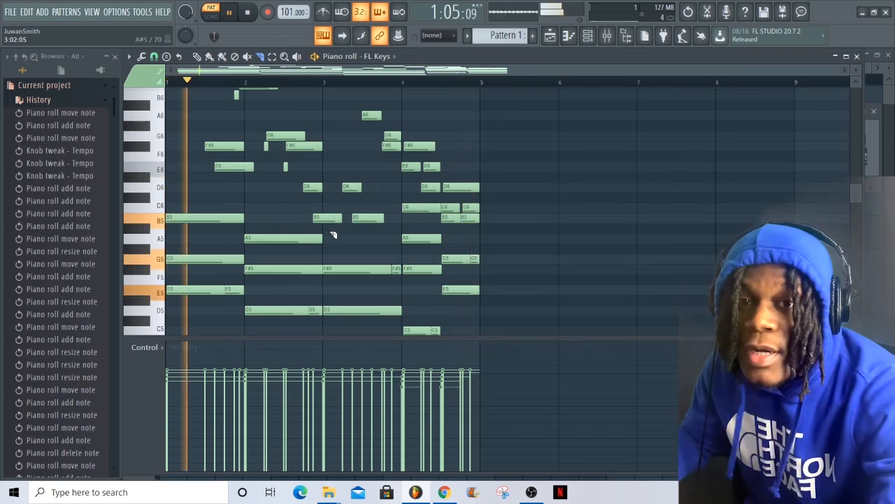
{"action": "key", "text": "space"}
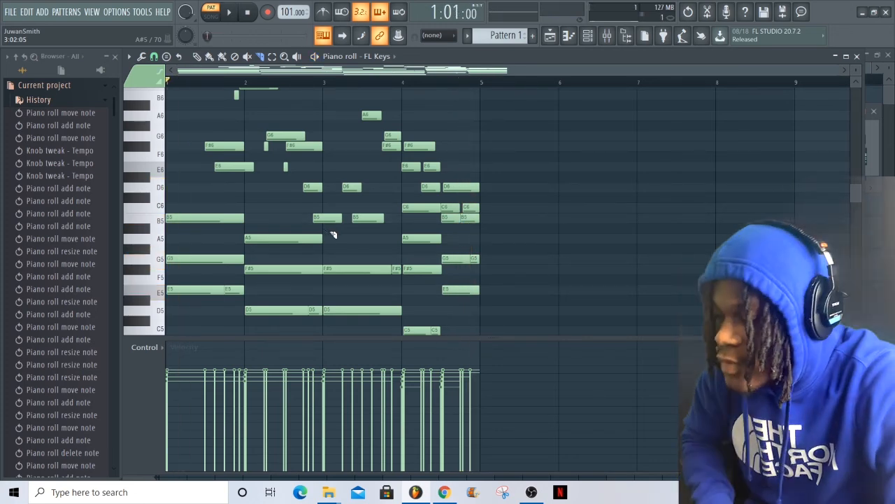